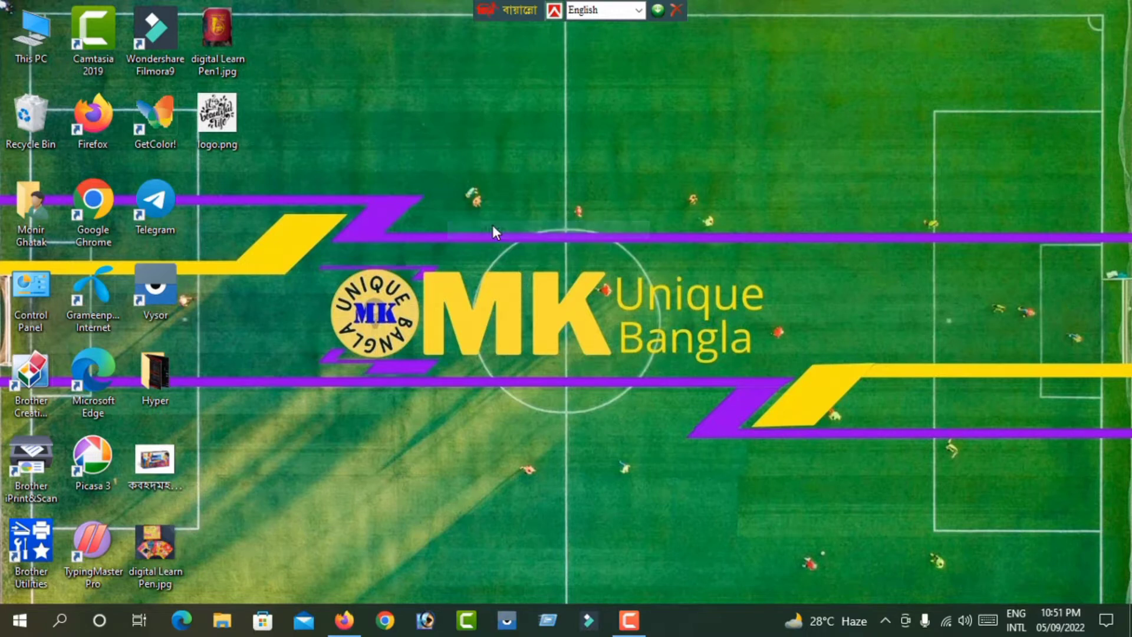
pyautogui.click(350, 631)
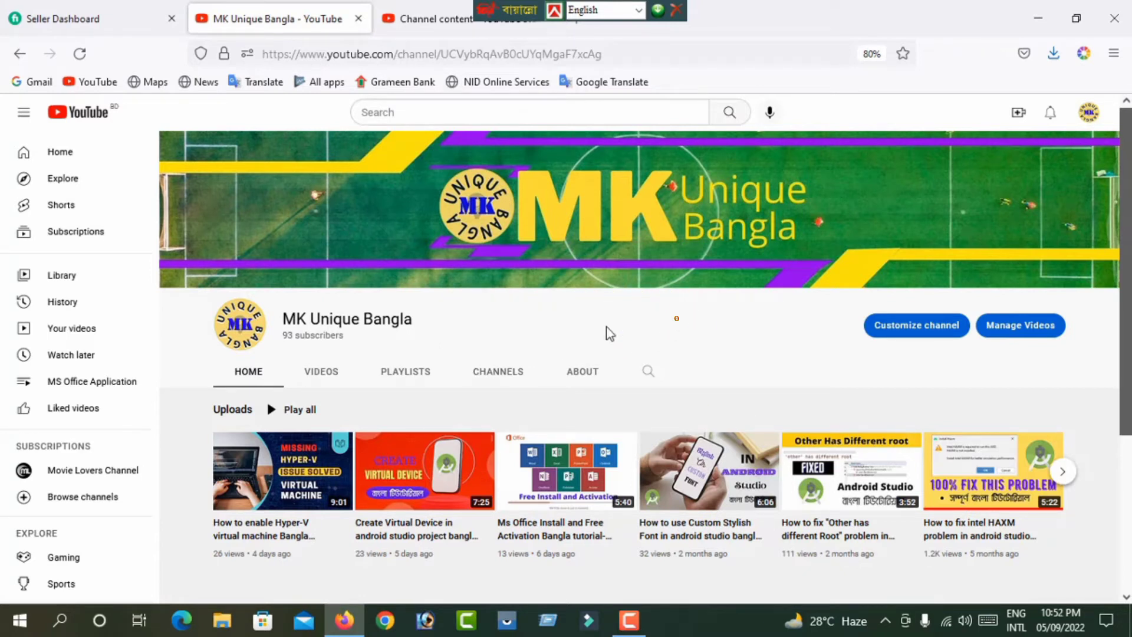
pyautogui.press('super+d')
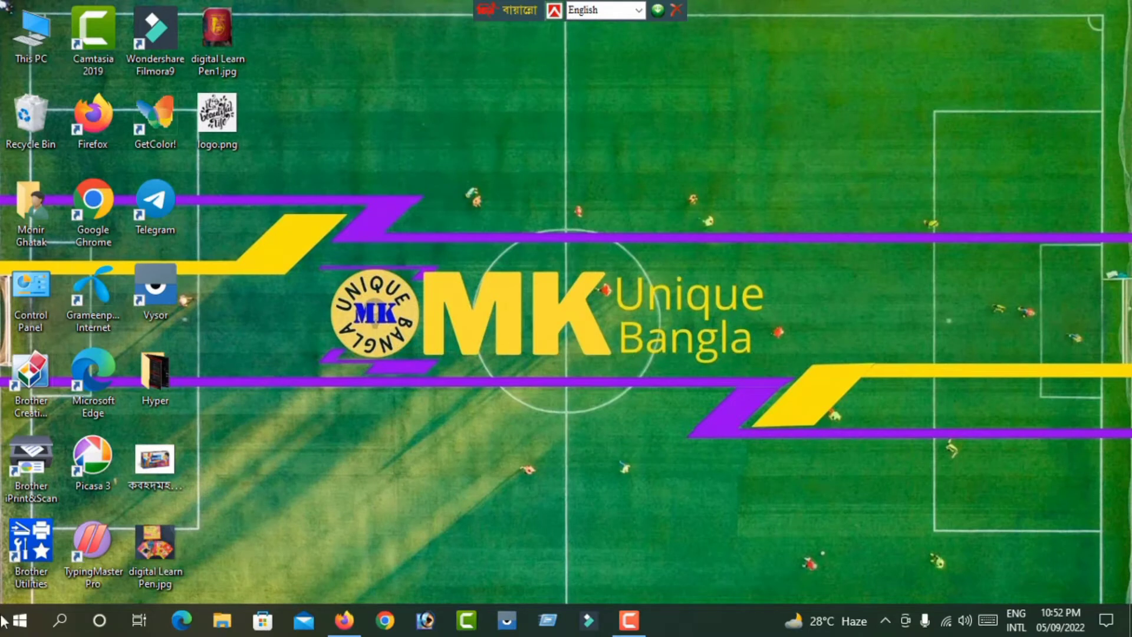
# Step: Open Android Studio and create a new Empty Activity project named iconchange
pyautogui.click(16, 630)
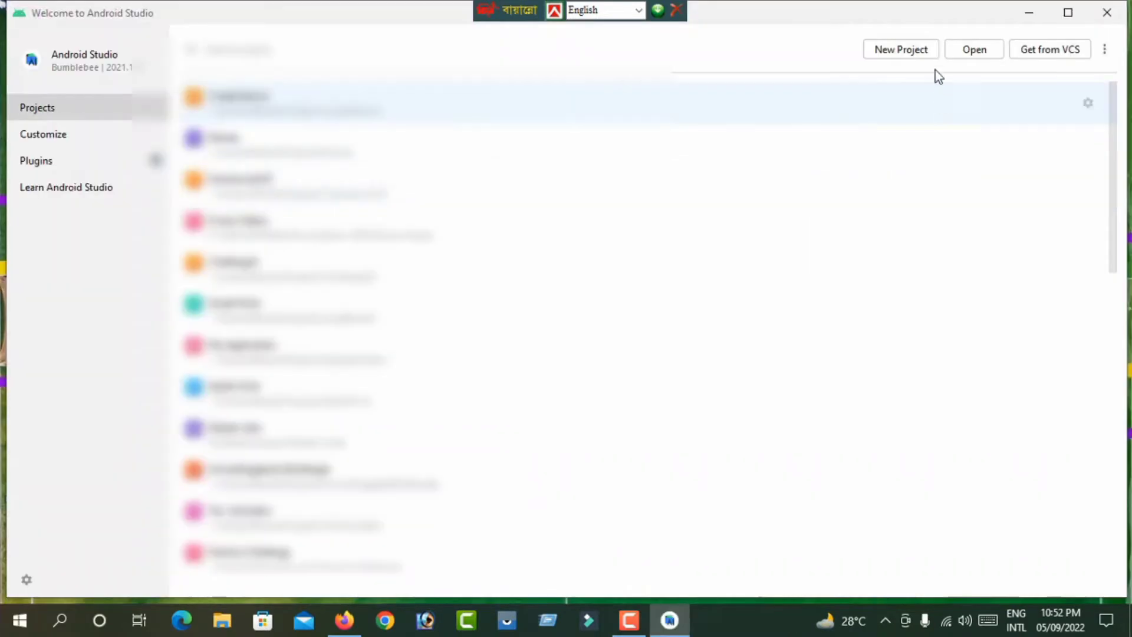
pyautogui.click(903, 49)
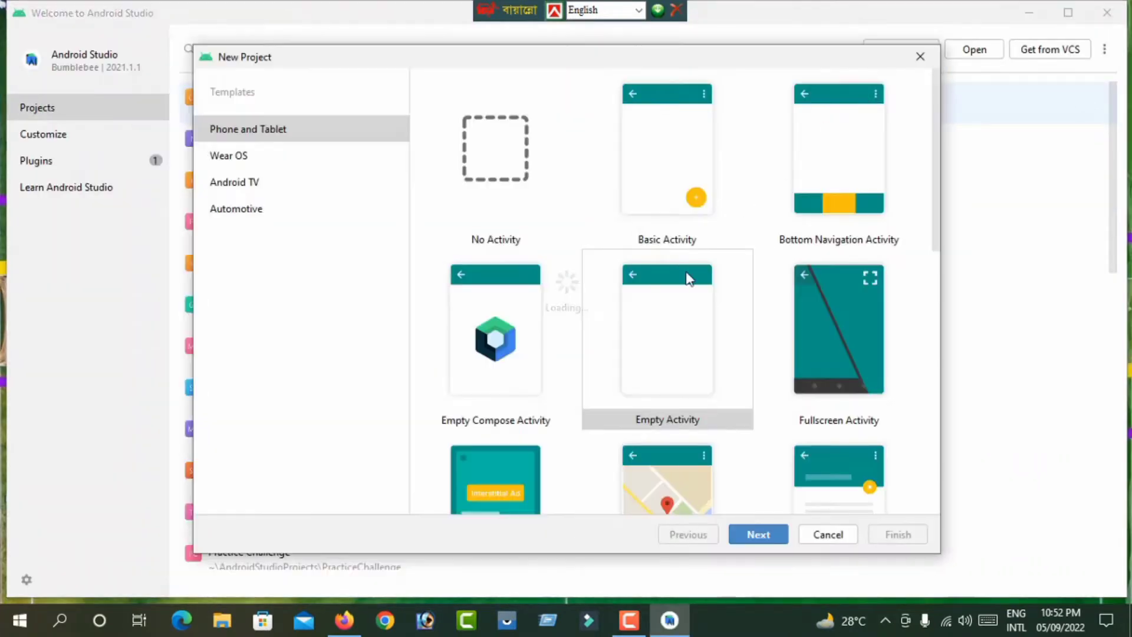
pyautogui.doubleClick(647, 357)
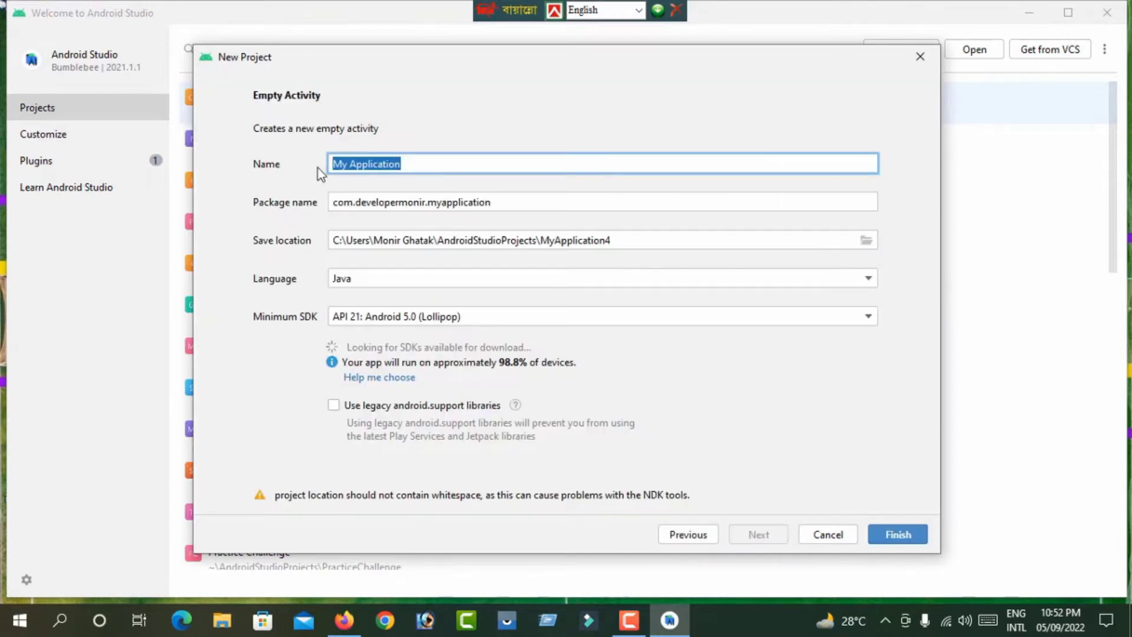
pyautogui.write('i')
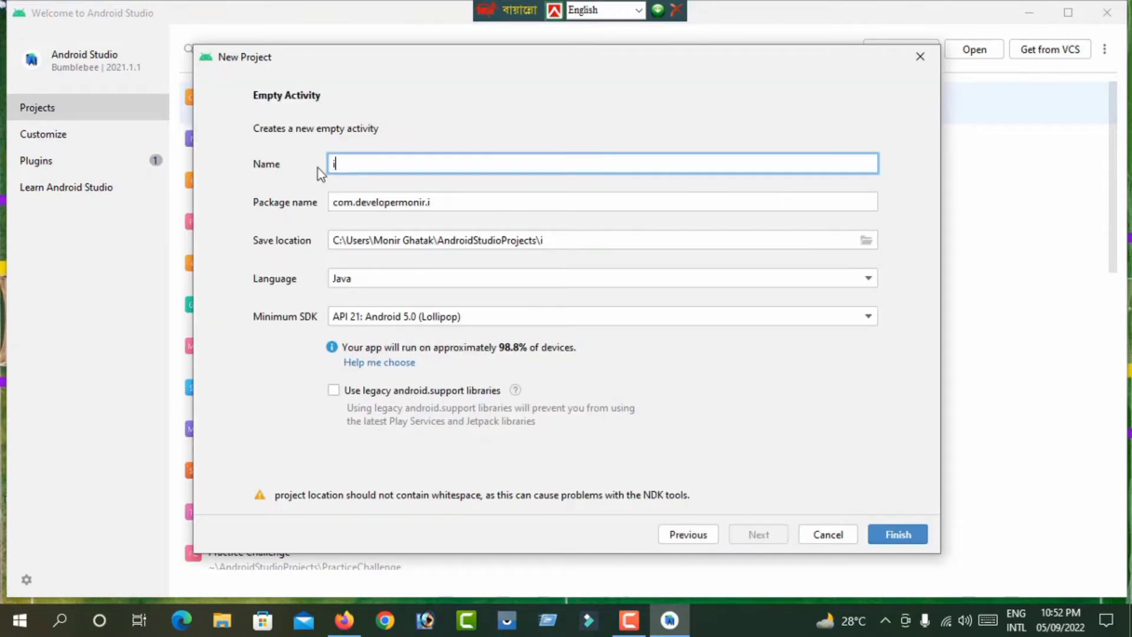
pyautogui.write('conchange')
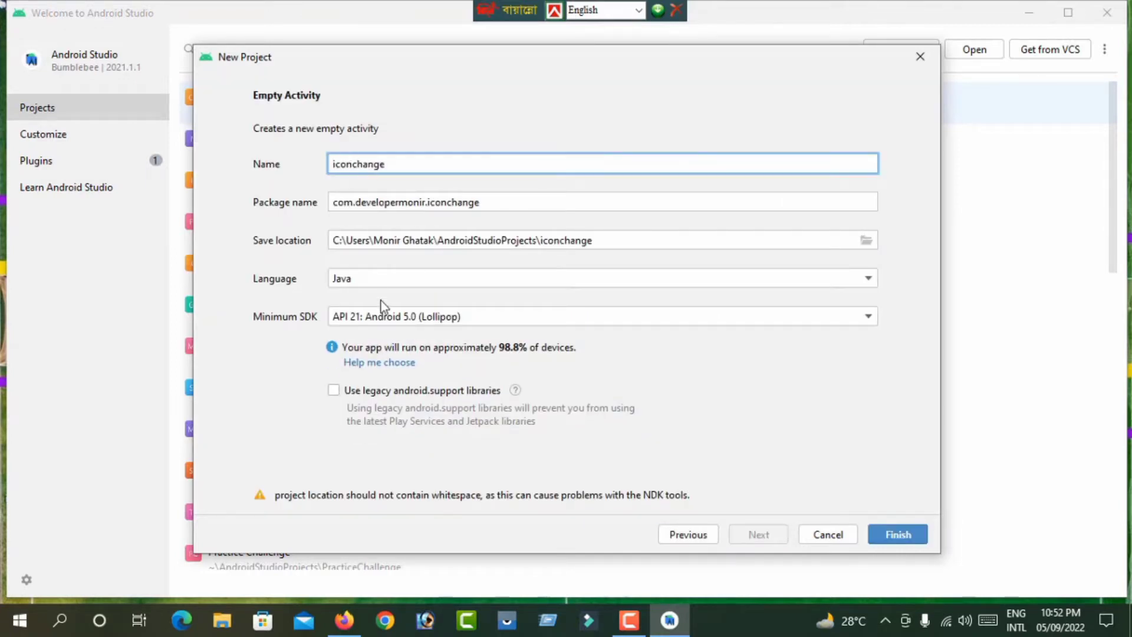
pyautogui.click(890, 534)
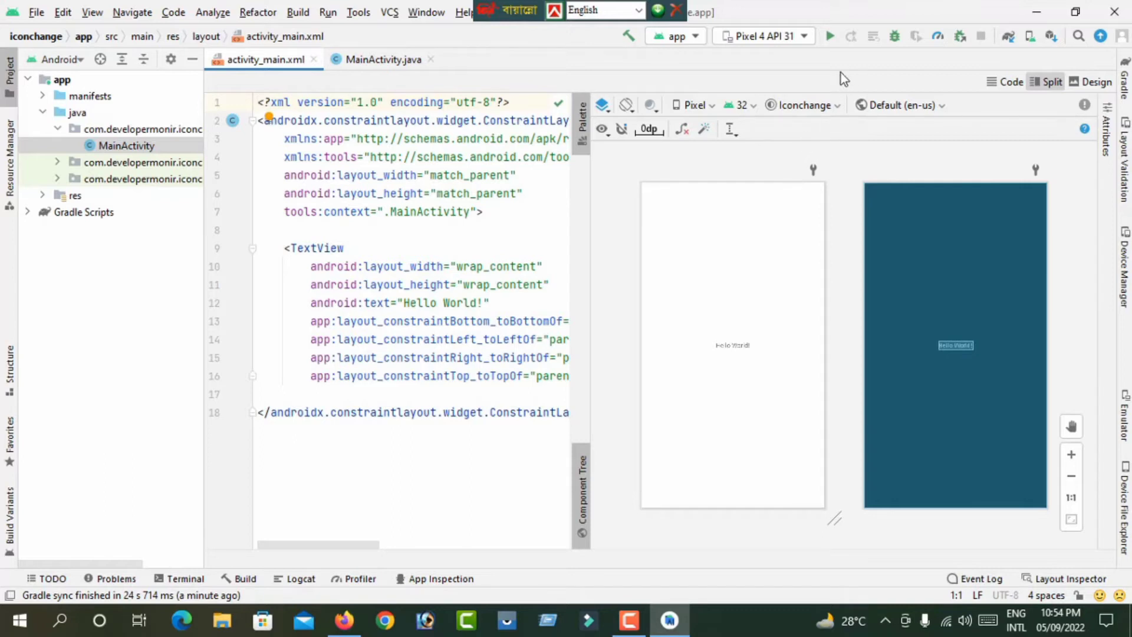
# Step: Run the app on the Pixel 4 API 31 emulator to check its launcher icon in the app drawer, and close the emulator
pyautogui.click(829, 42)
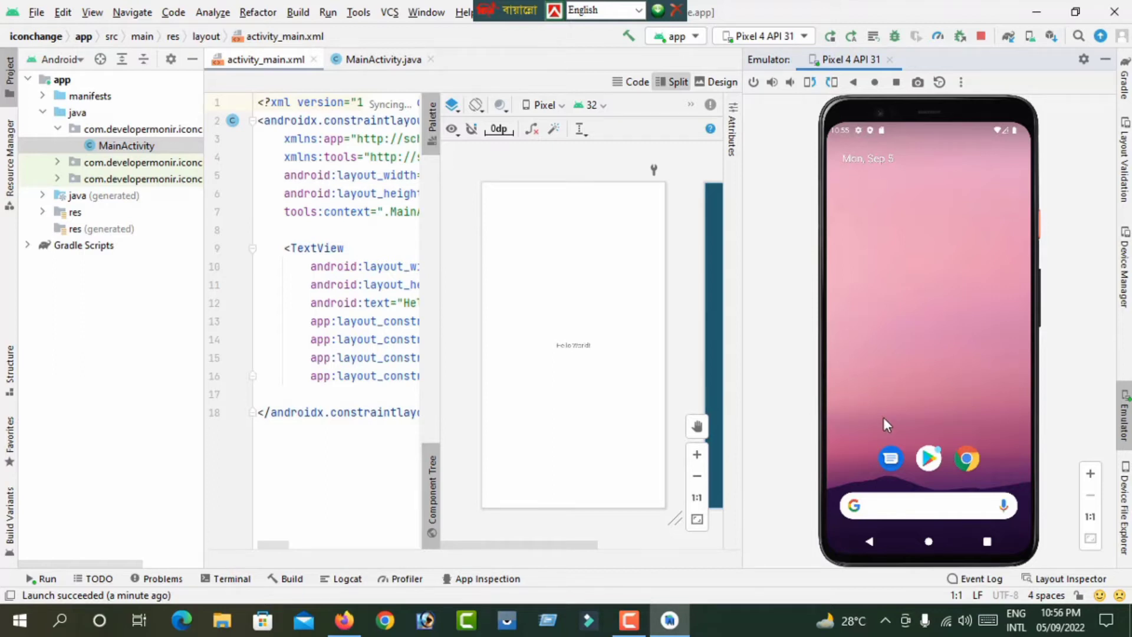
pyautogui.moveTo(929, 440); pyautogui.dragTo(934, 326)
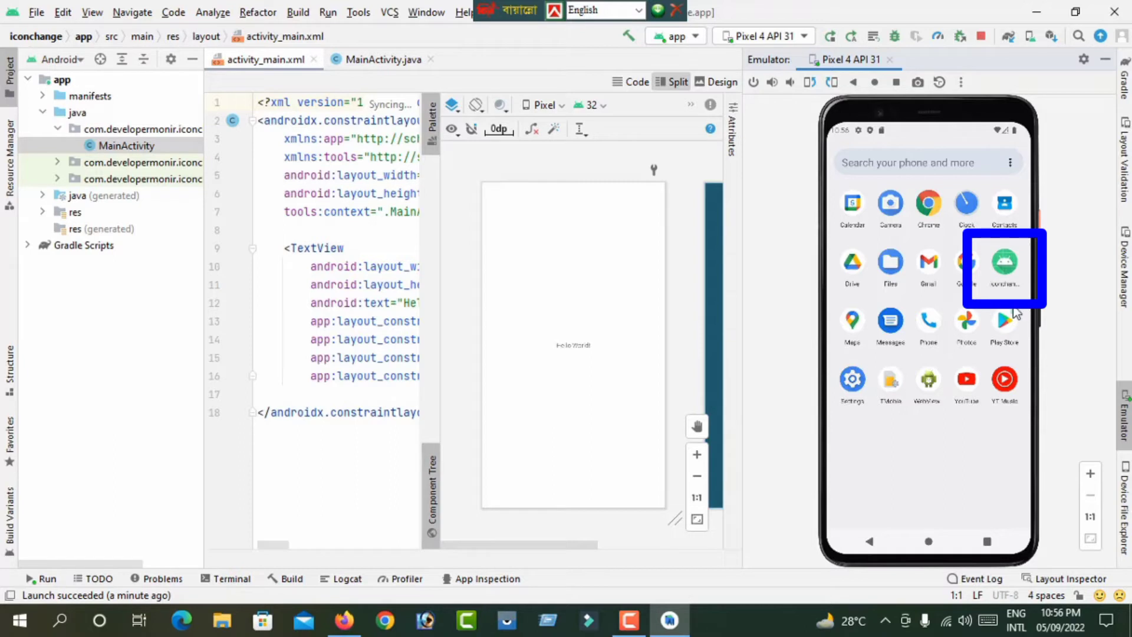
pyautogui.click(891, 60)
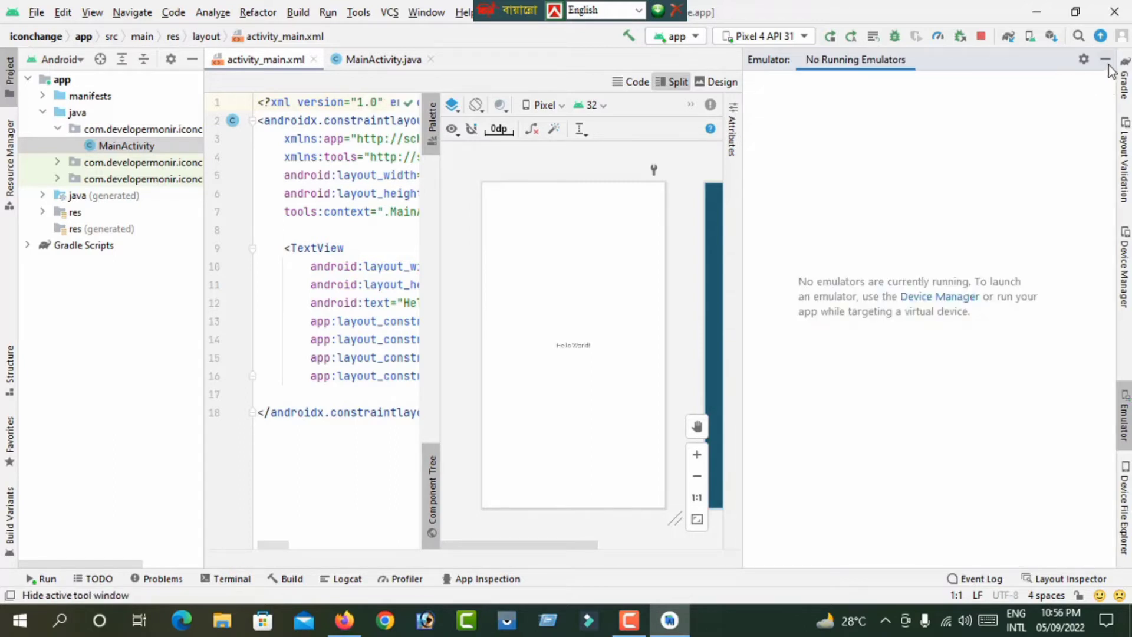
pyautogui.click(1106, 60)
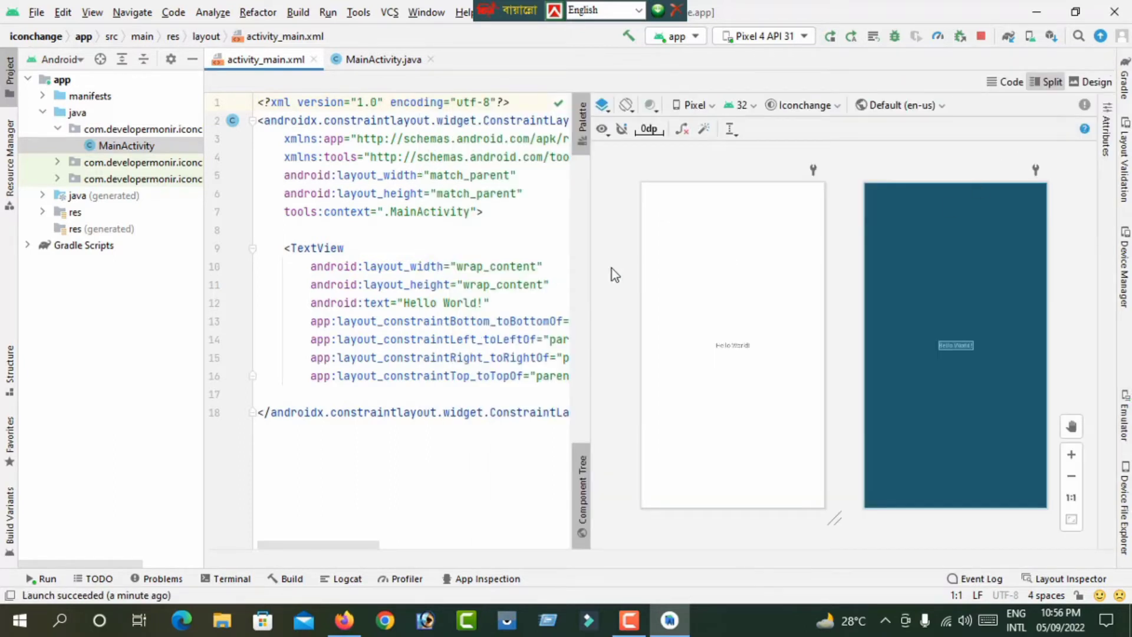
# Step: Move the logo.png file to an empty area near the centre of the desktop and return to Android Studio
pyautogui.click(1039, 13)
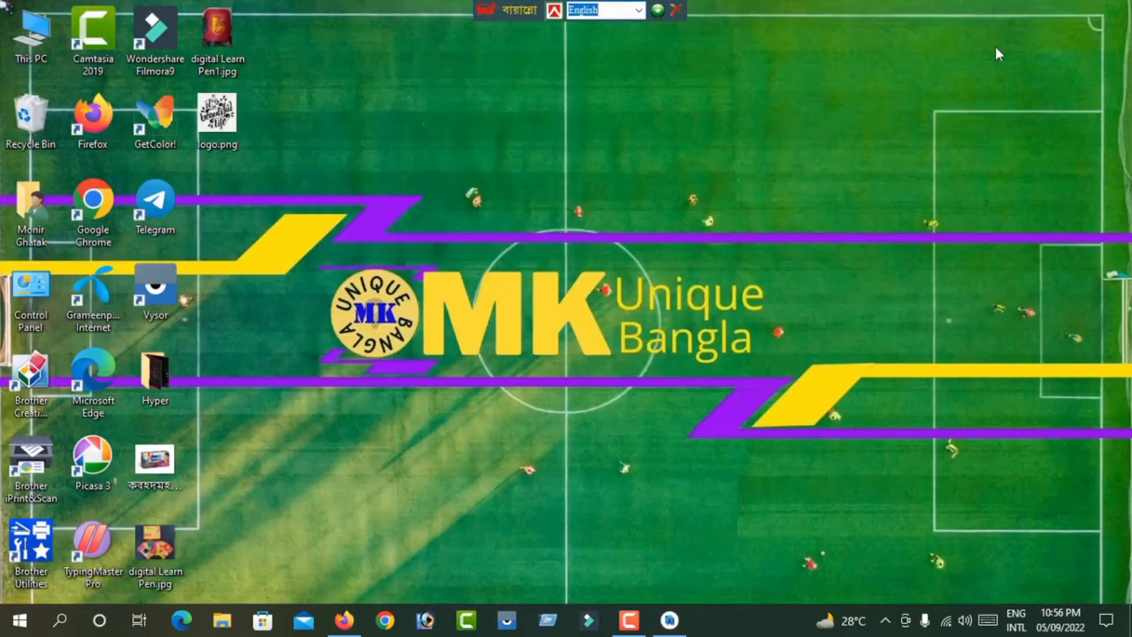
pyautogui.moveTo(224, 118); pyautogui.dragTo(533, 221)
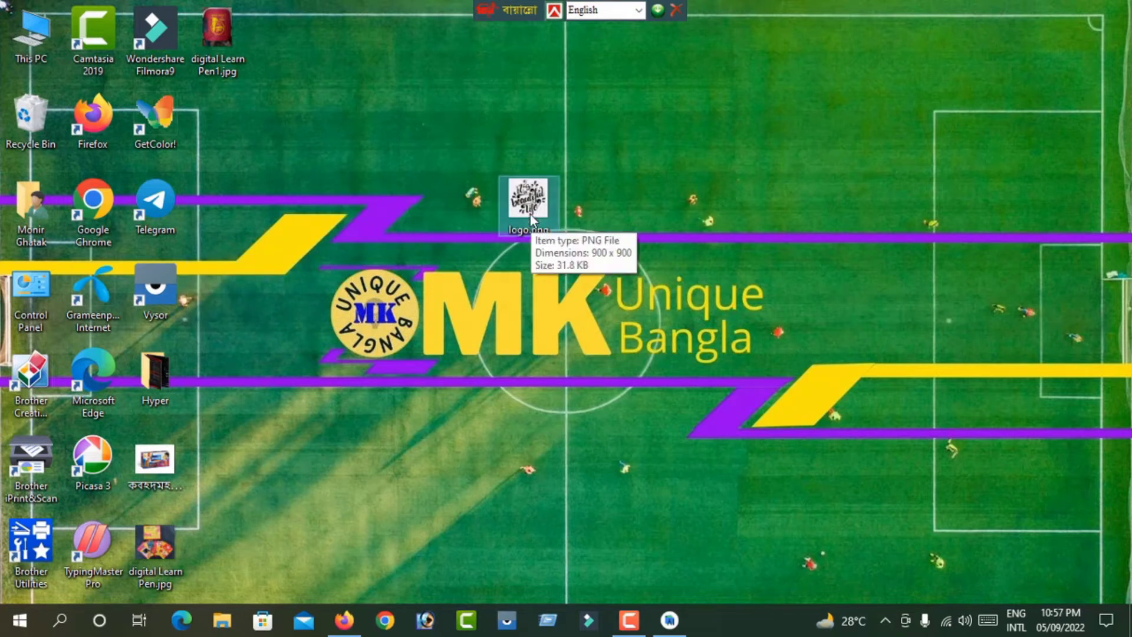
pyautogui.moveTo(530, 205); pyautogui.dragTo(469, 209)
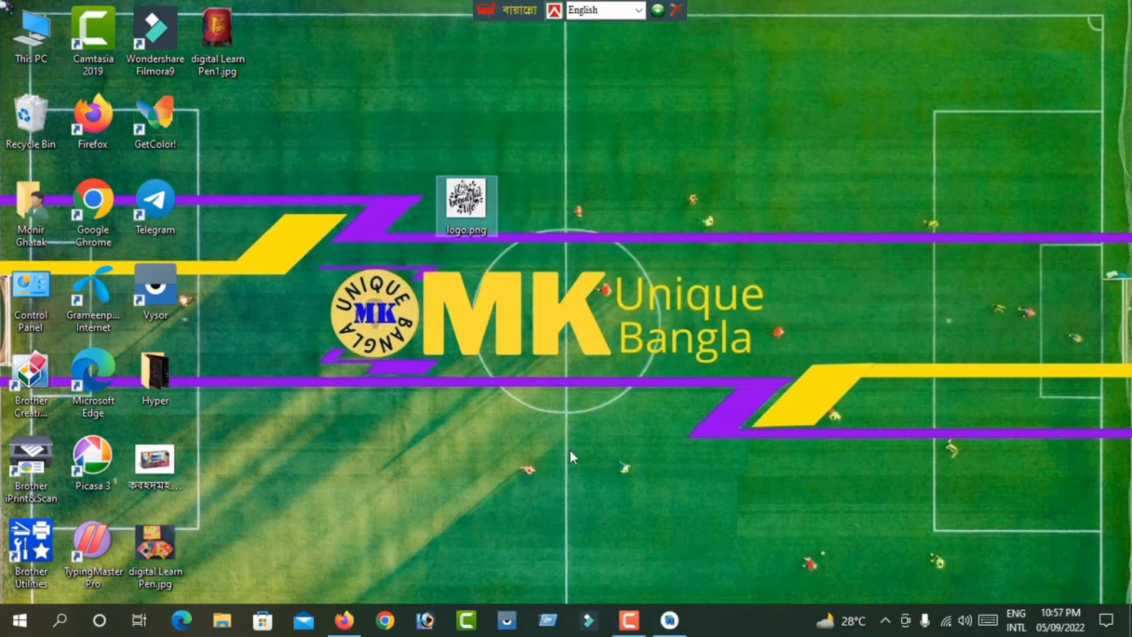
pyautogui.click(670, 621)
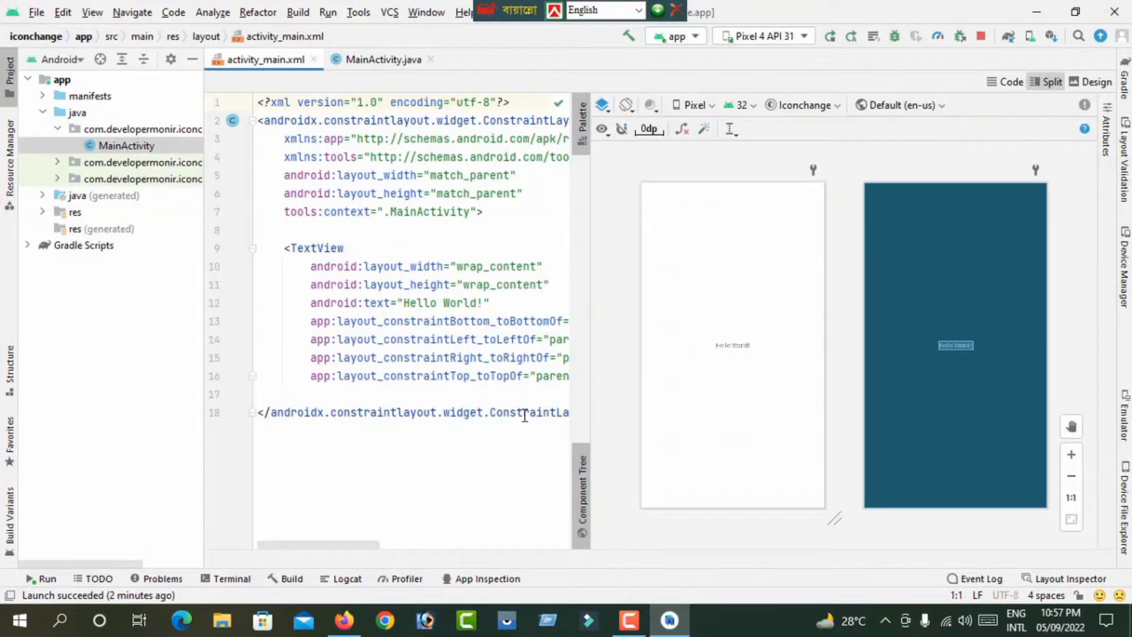
pyautogui.moveTo(523, 413)
pyautogui.click(1037, 12)
pyautogui.moveTo(472, 199); pyautogui.dragTo(596, 199)
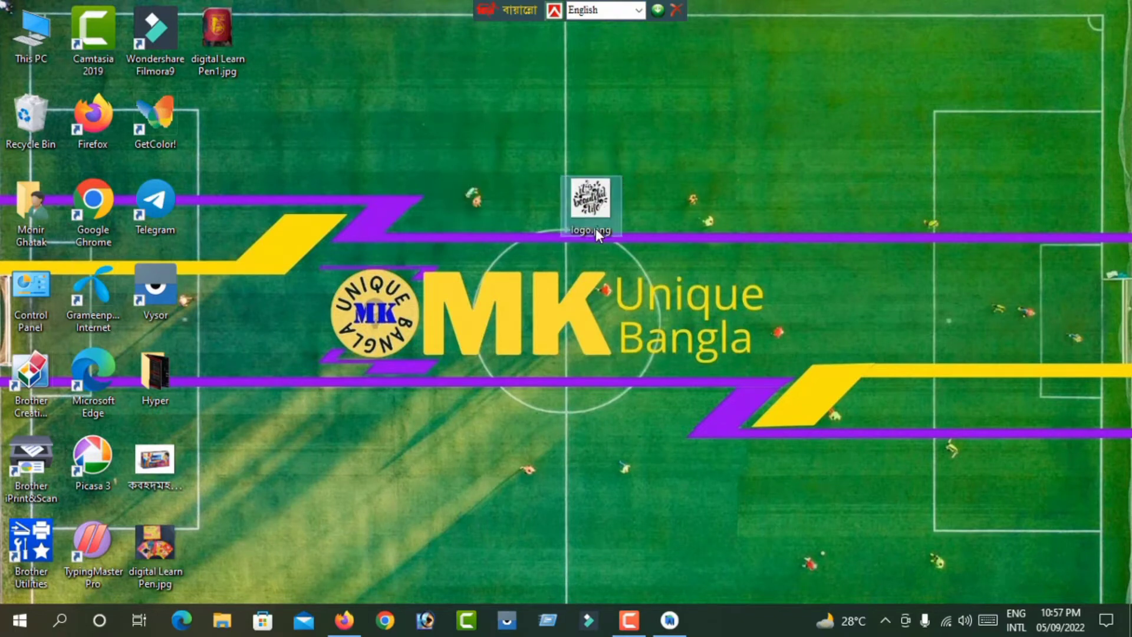
pyautogui.click(670, 620)
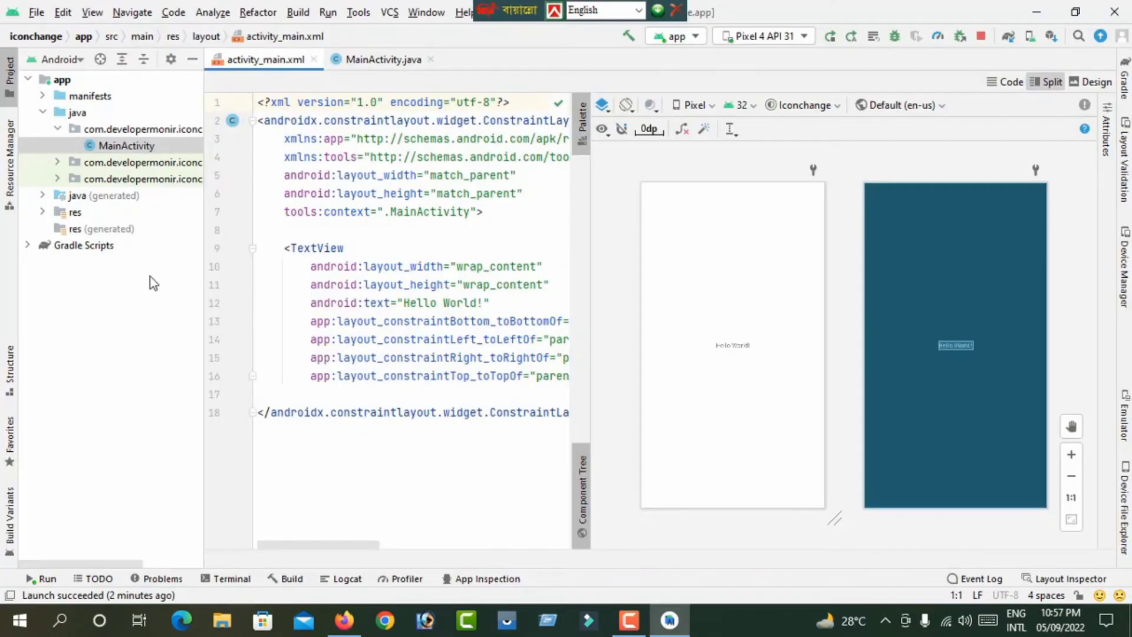
# Step: Expand the res and drawable folders in the project tree and widen the tree to show full file names
pyautogui.click(42, 212)
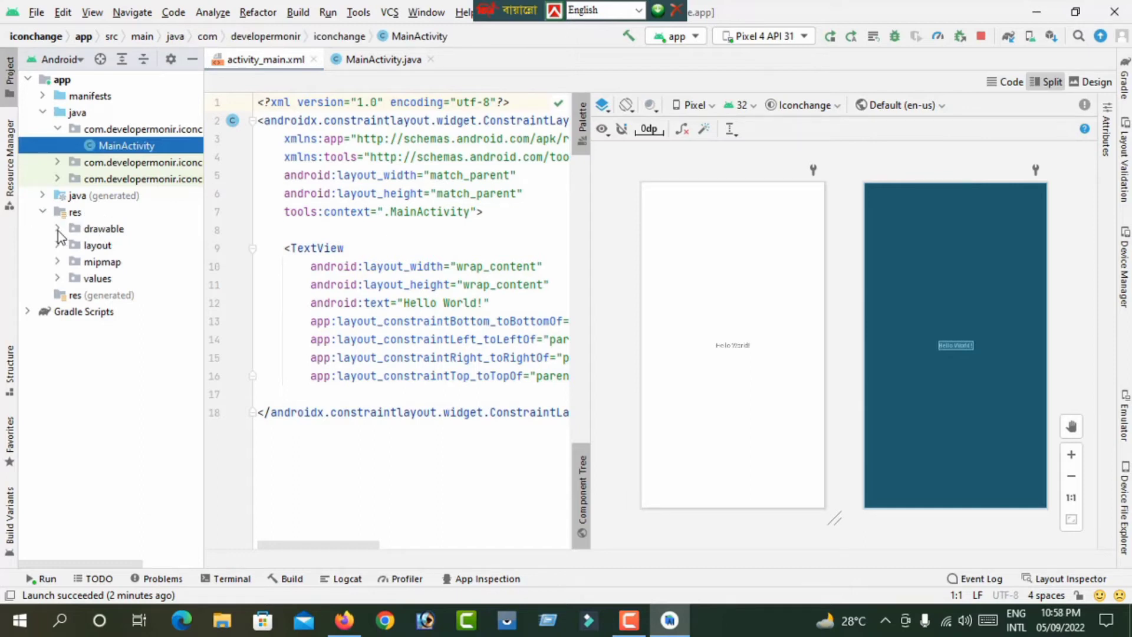
pyautogui.click(58, 229)
pyautogui.moveTo(205, 240); pyautogui.dragTo(277, 240)
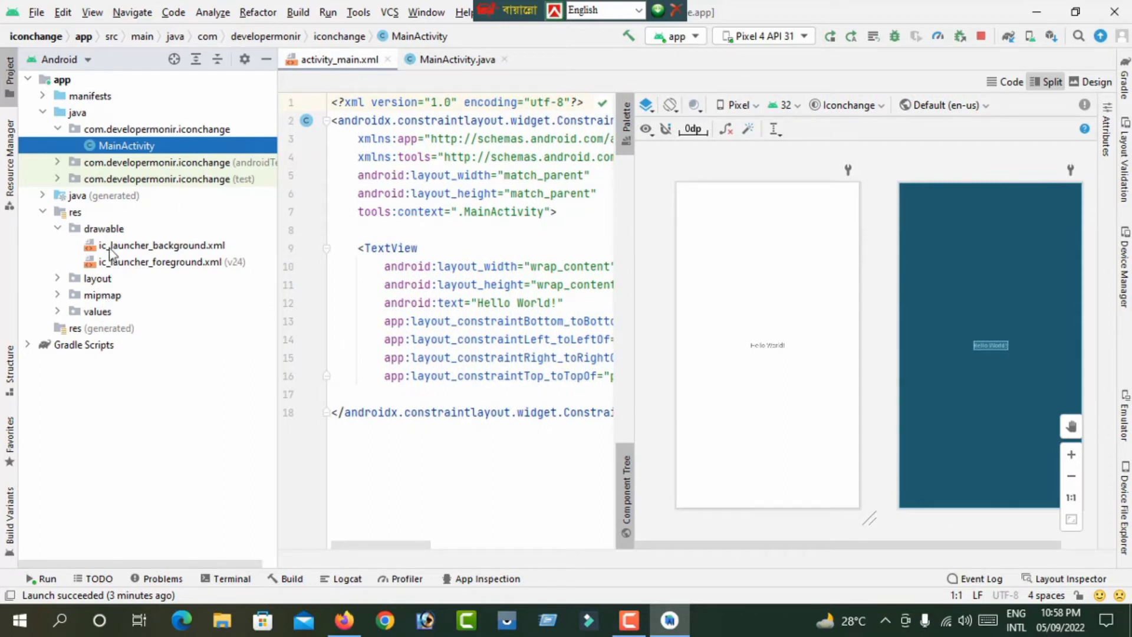
pyautogui.click(1036, 12)
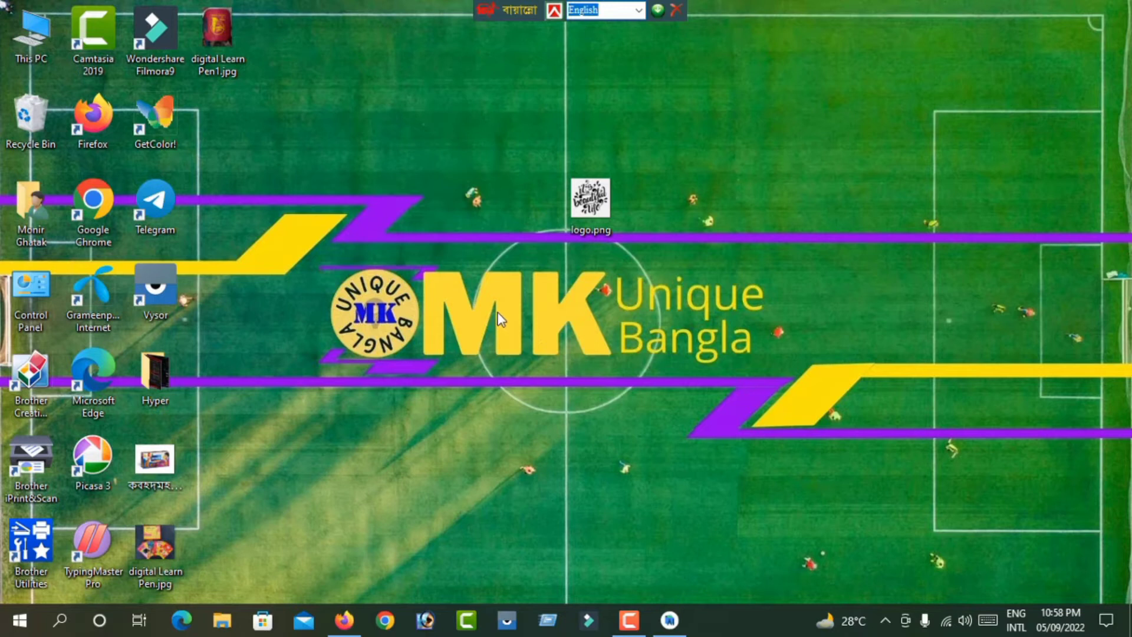
pyautogui.click(670, 620)
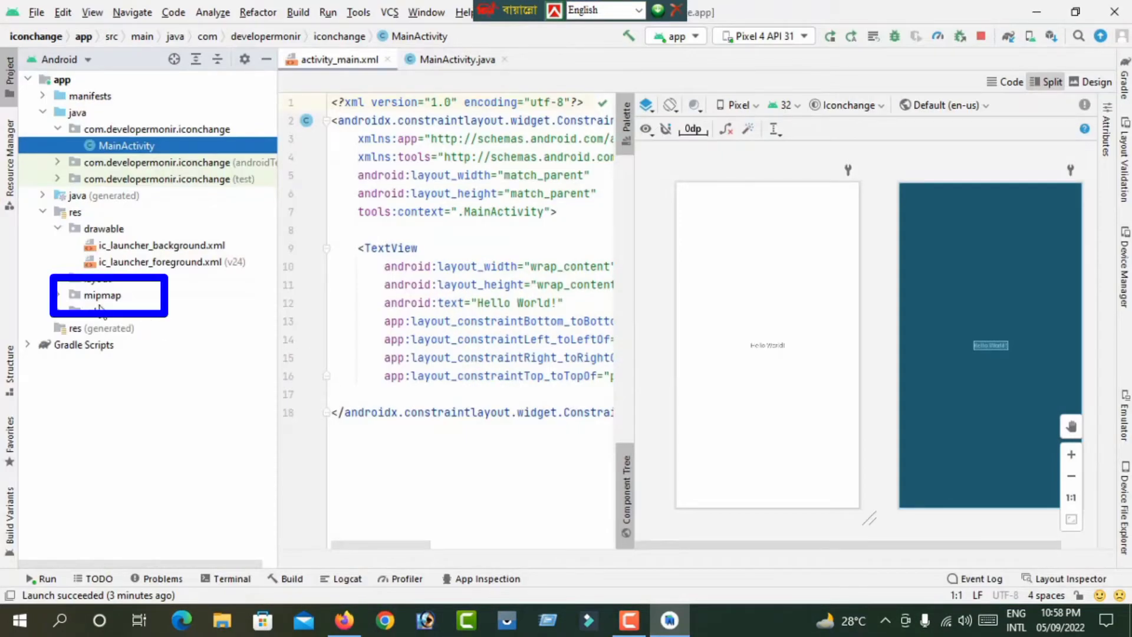
# Step: Delete ic_launcher and ic_launcher_round from the mipmap folder despite their detected usages
pyautogui.click(58, 297)
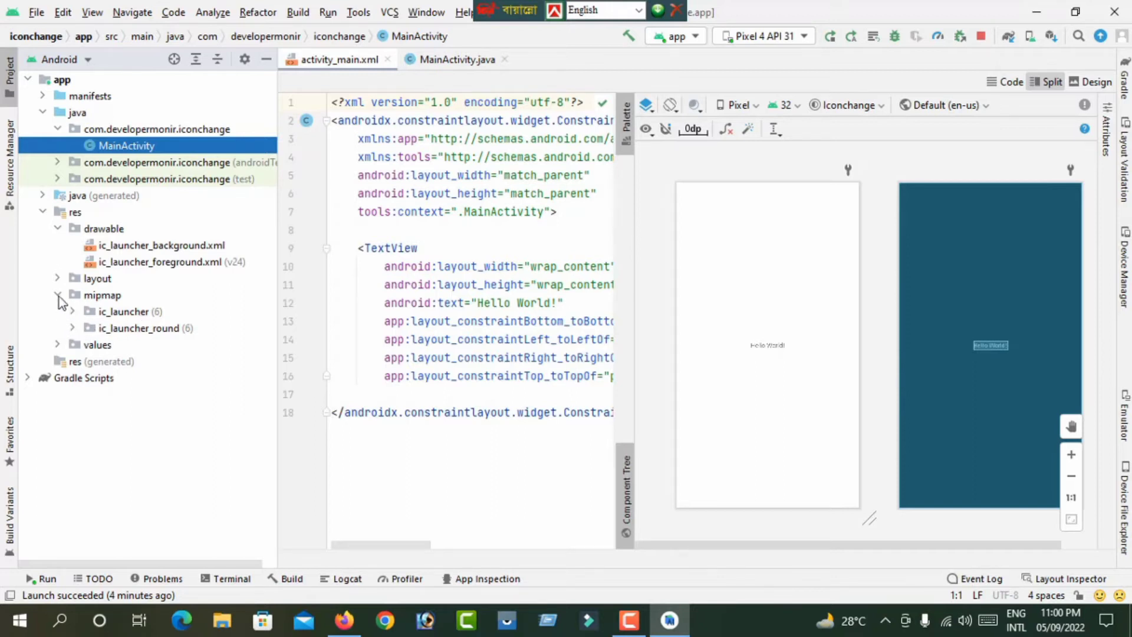
pyautogui.click(119, 312)
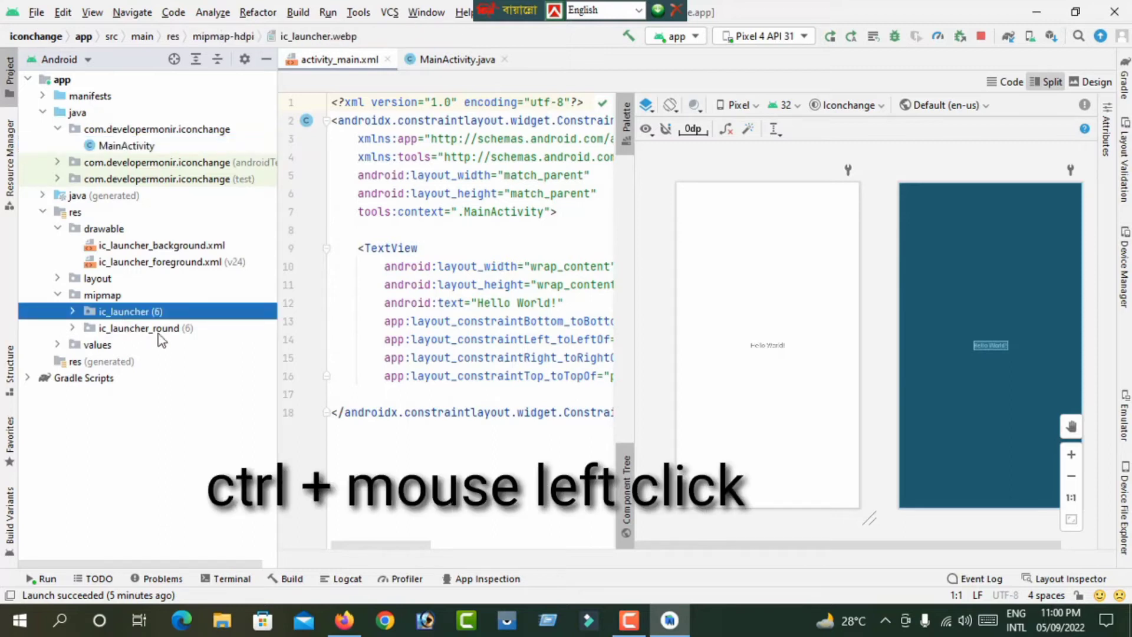
pyautogui.keyDown('ctrl'); pyautogui.click(140, 331); pyautogui.keyUp('ctrl')
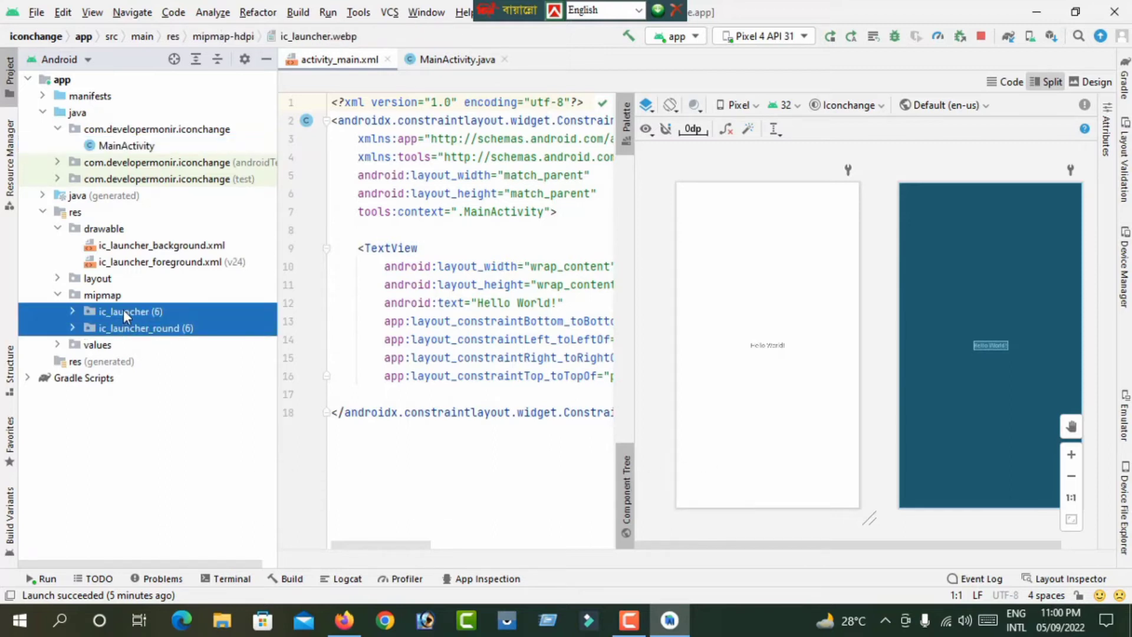
pyautogui.rightClick(122, 315)
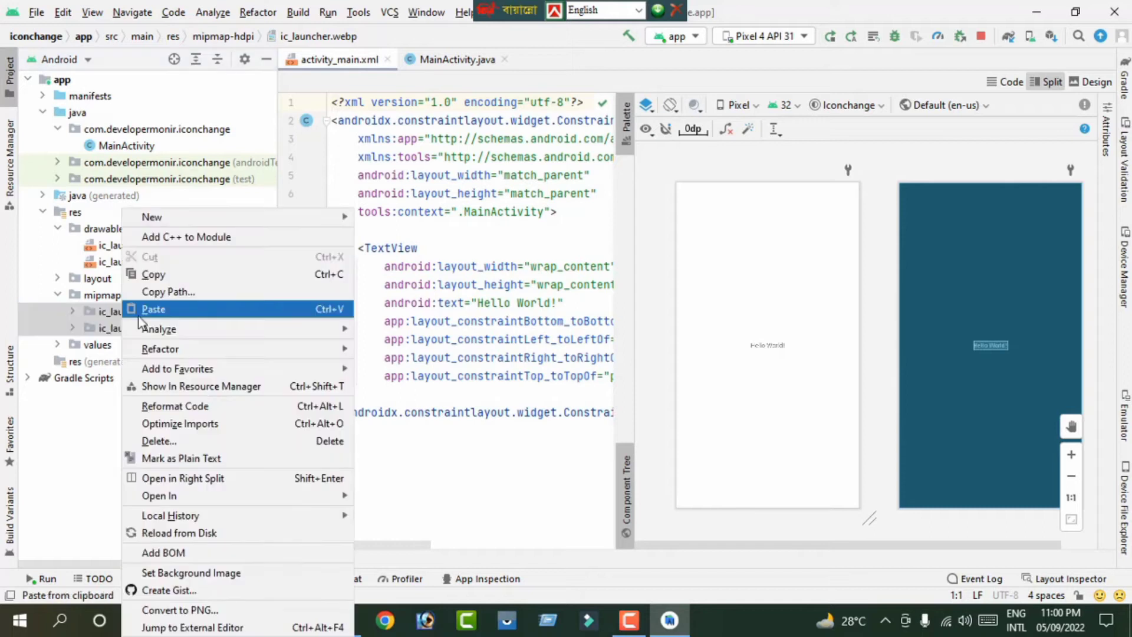
pyautogui.click(181, 439)
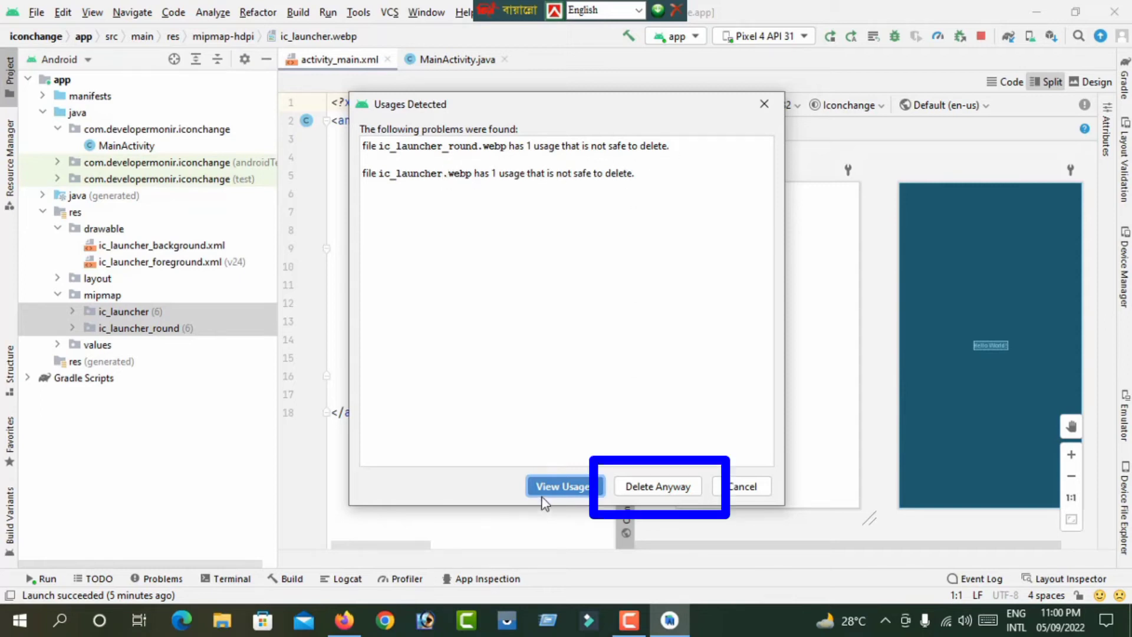
pyautogui.click(665, 487)
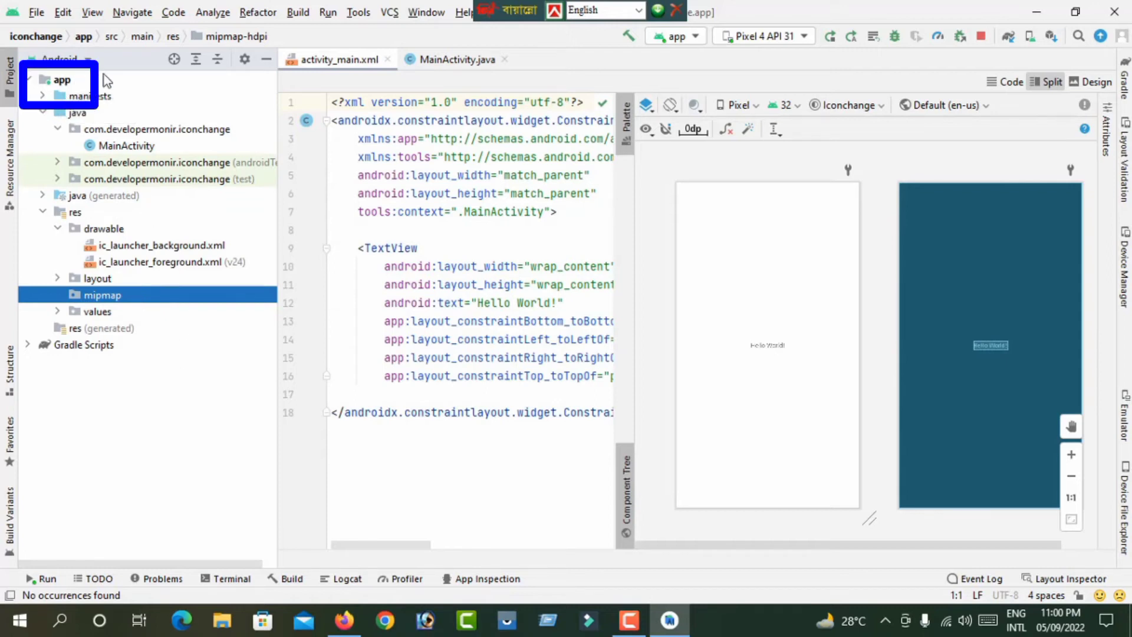
# Step: Start a new Image Asset for the app module and review its foreground layer settings
pyautogui.click(59, 82)
pyautogui.rightClick(59, 83)
pyautogui.moveTo(83, 92)
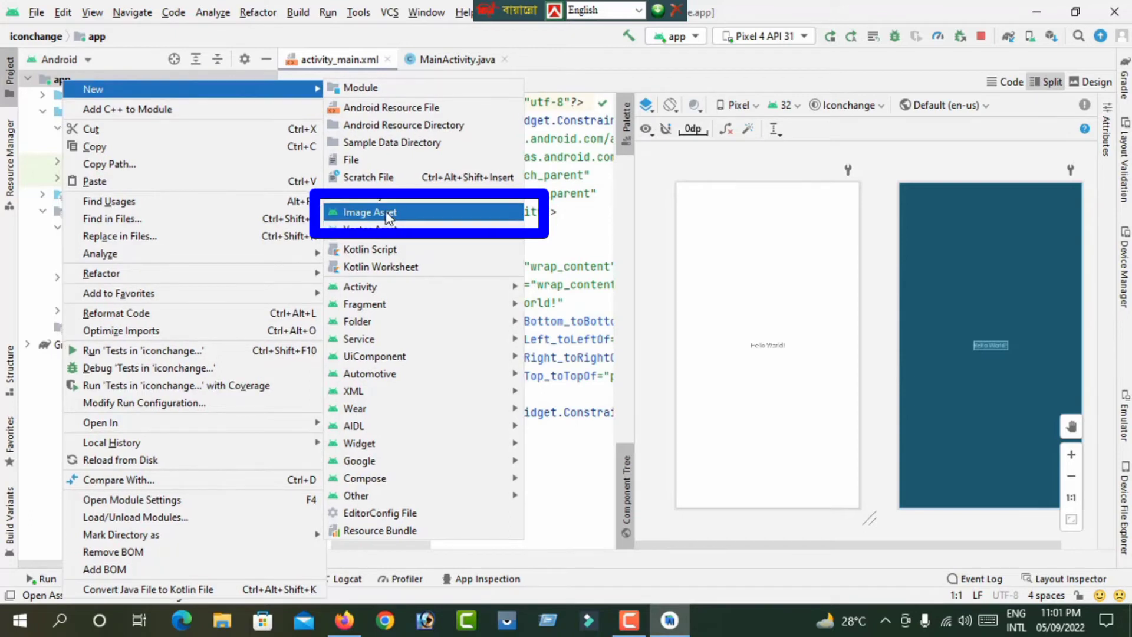
pyautogui.click(387, 213)
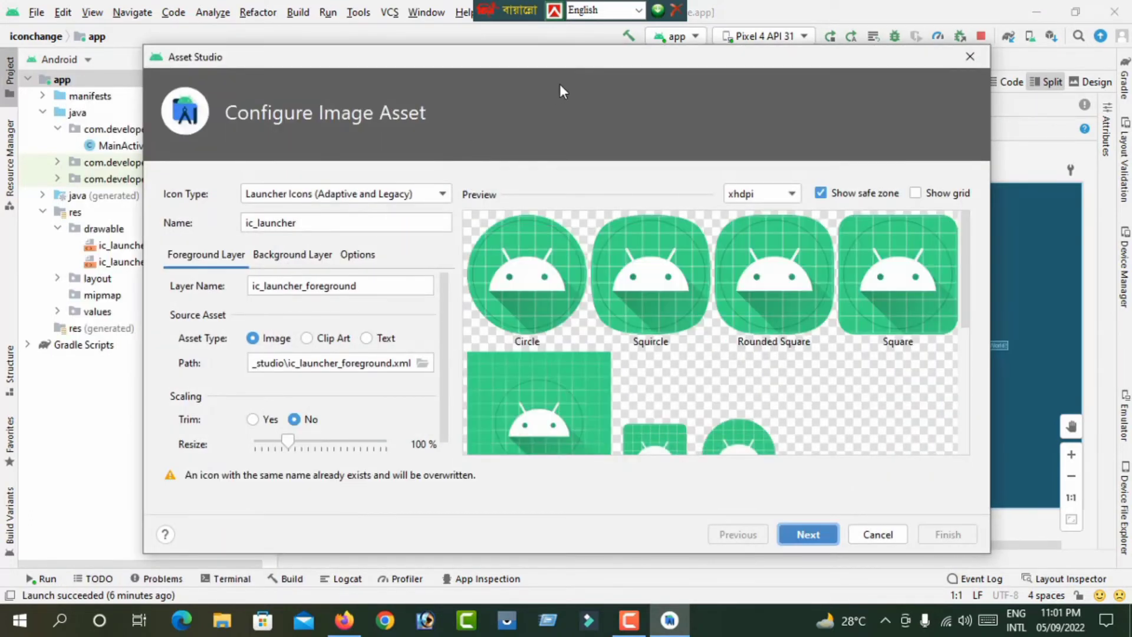
pyautogui.moveTo(557, 62); pyautogui.dragTo(583, 48)
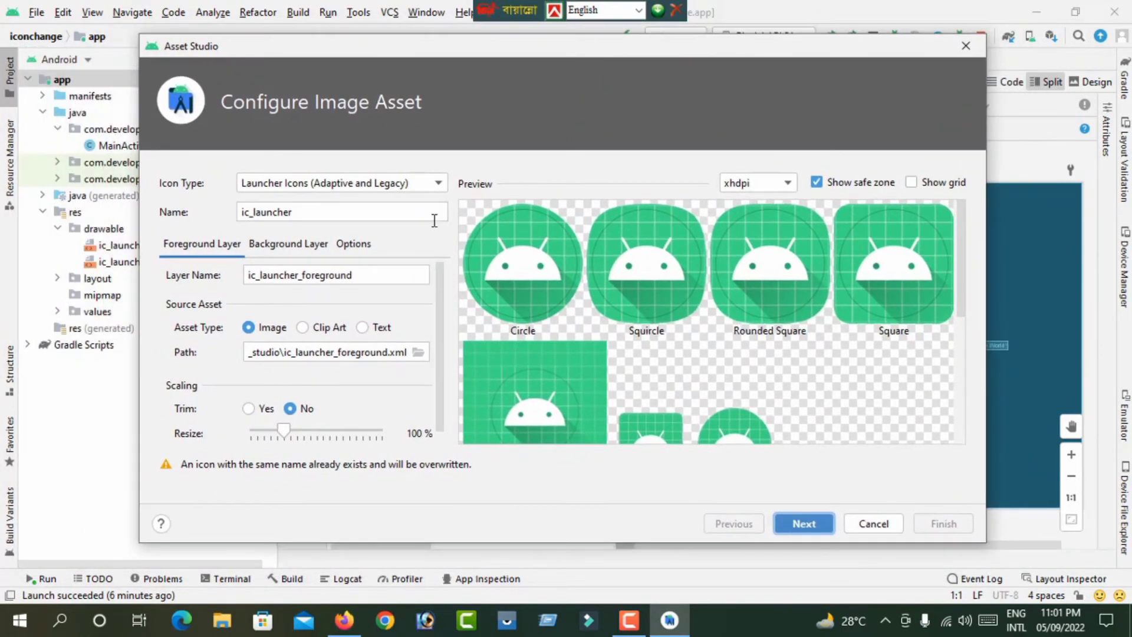
pyautogui.scroll(-1, 234, 354)
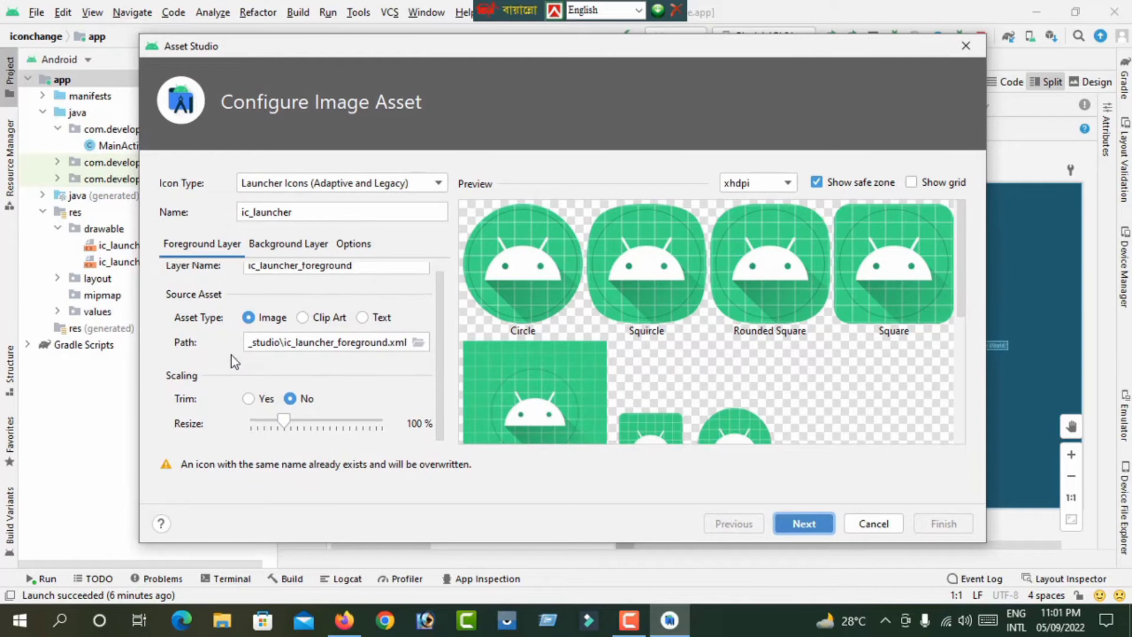
pyautogui.scroll(1, 227, 350)
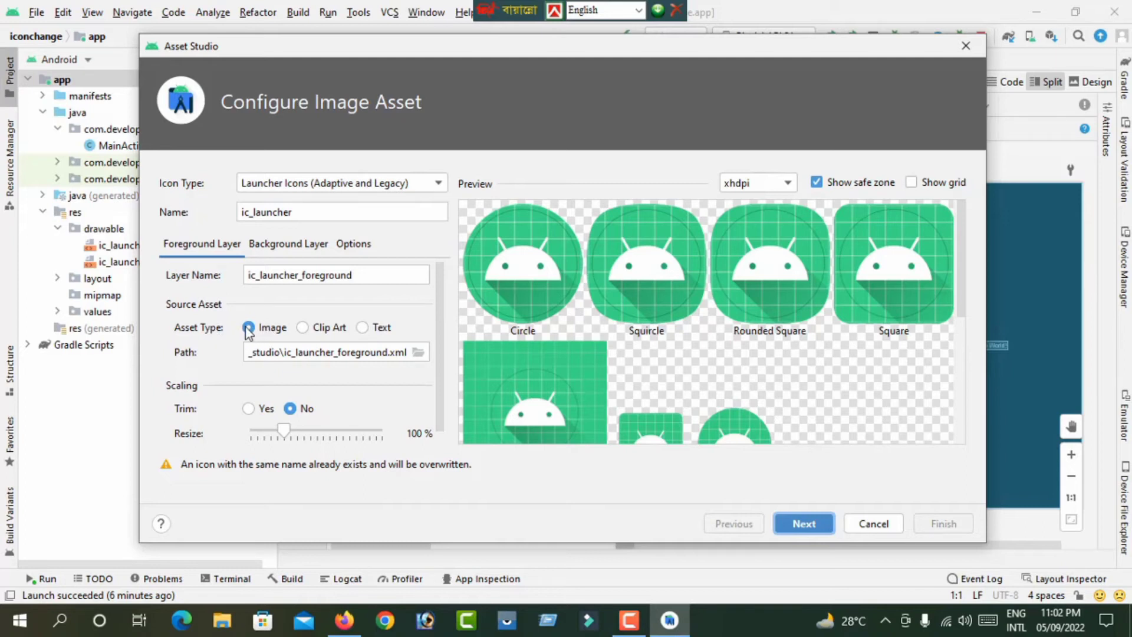
# Step: Use logo.png from the Desktop folder as the foreground layer's source image and resize it to 68%
pyautogui.click(418, 357)
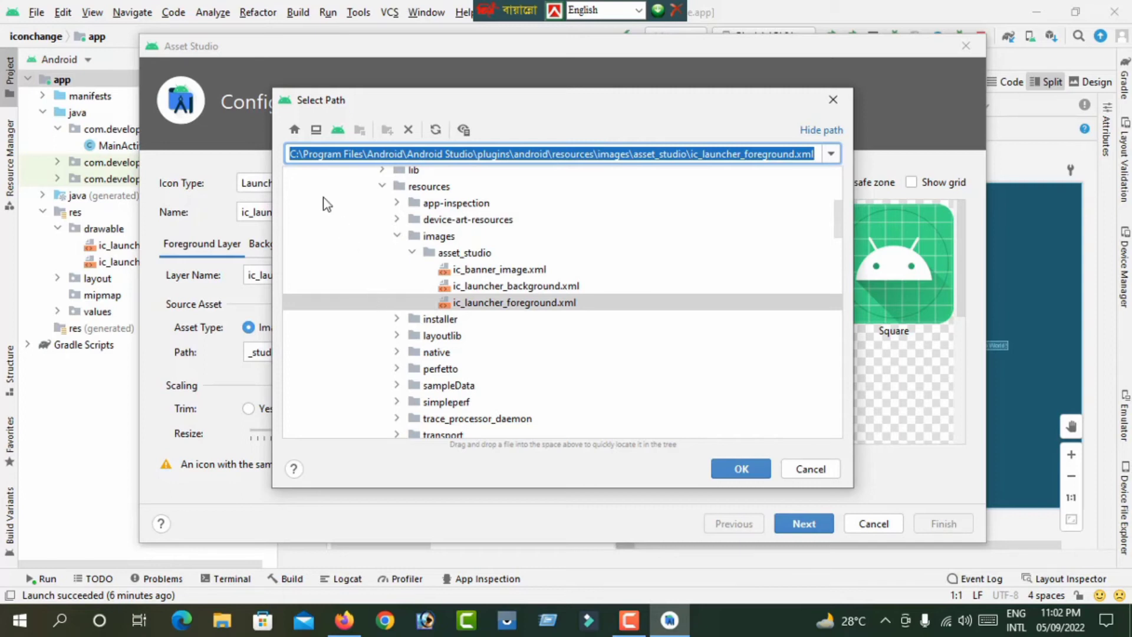
pyautogui.click(322, 135)
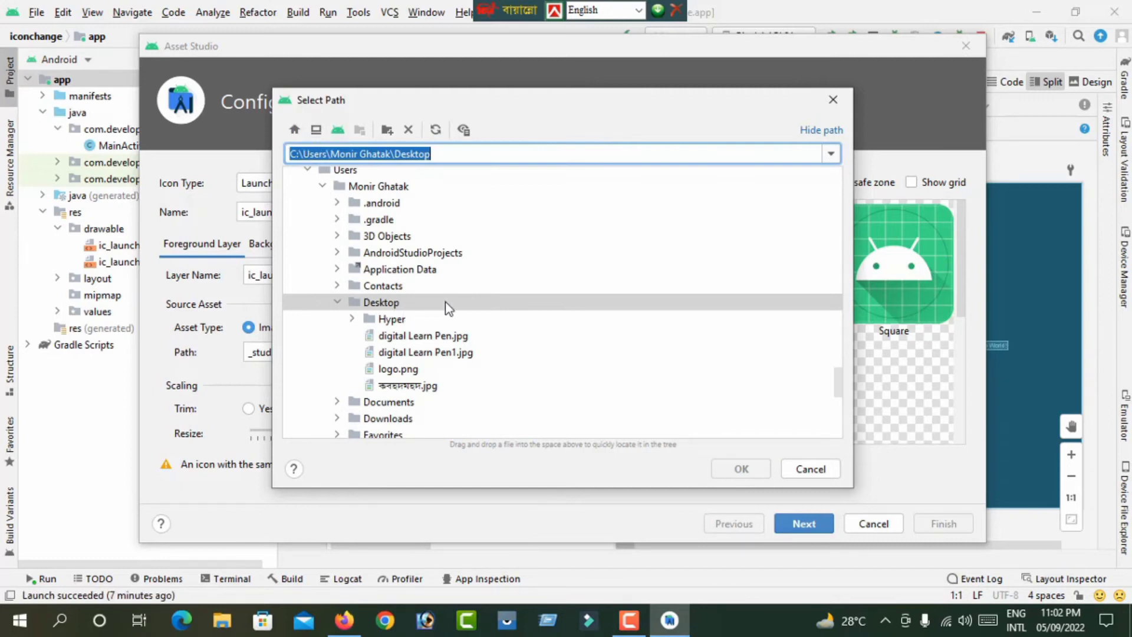
pyautogui.scroll(-1, 389, 375)
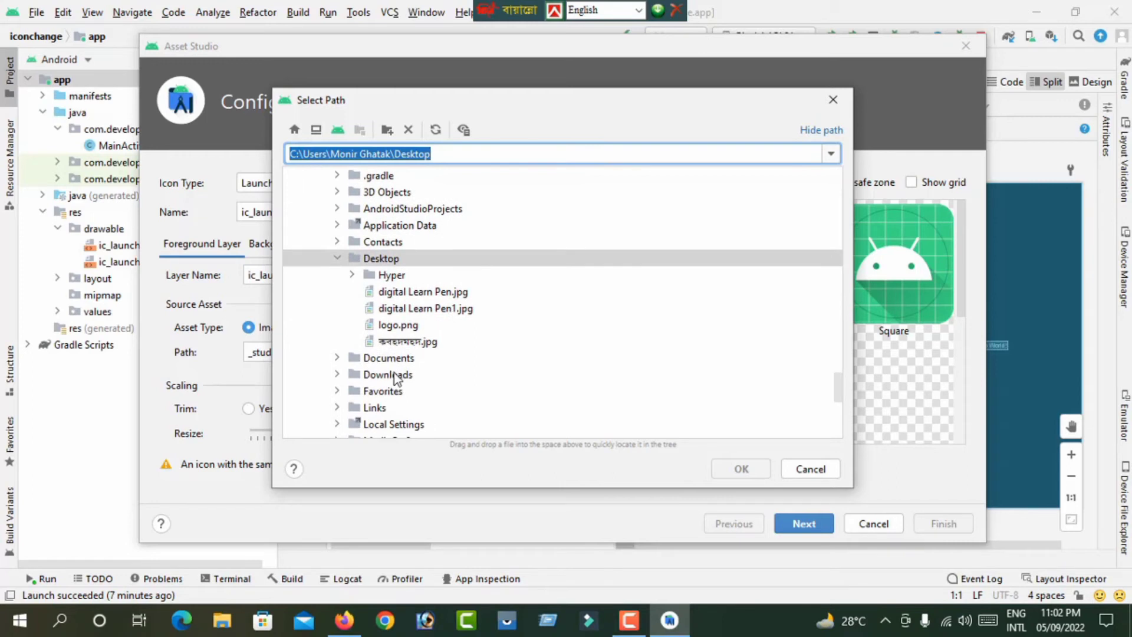
pyautogui.click(402, 326)
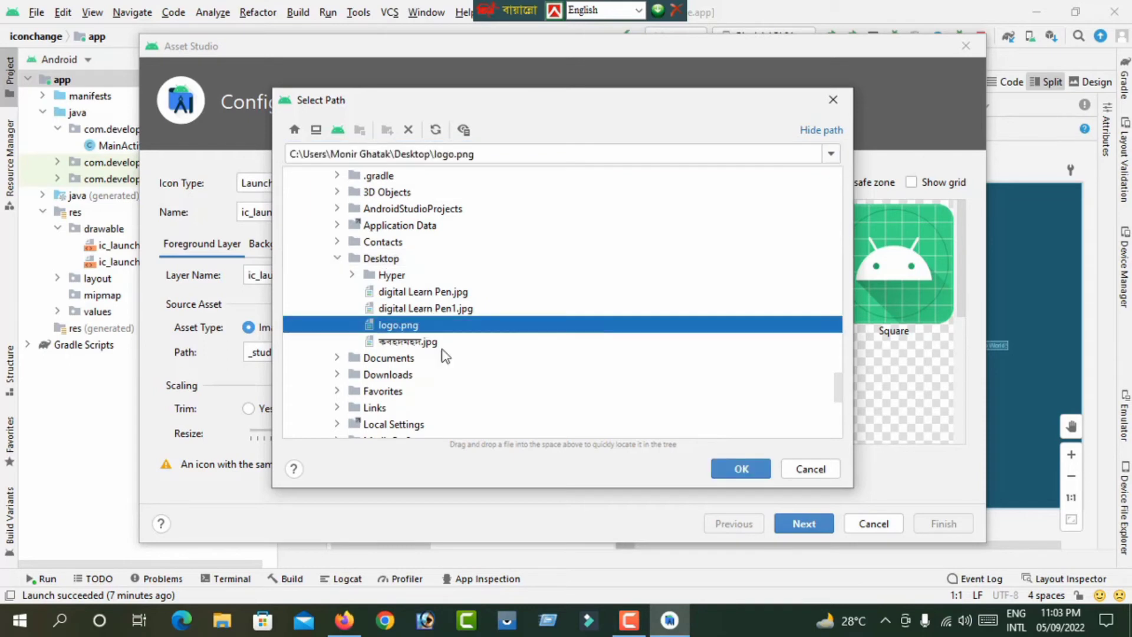
pyautogui.click(742, 468)
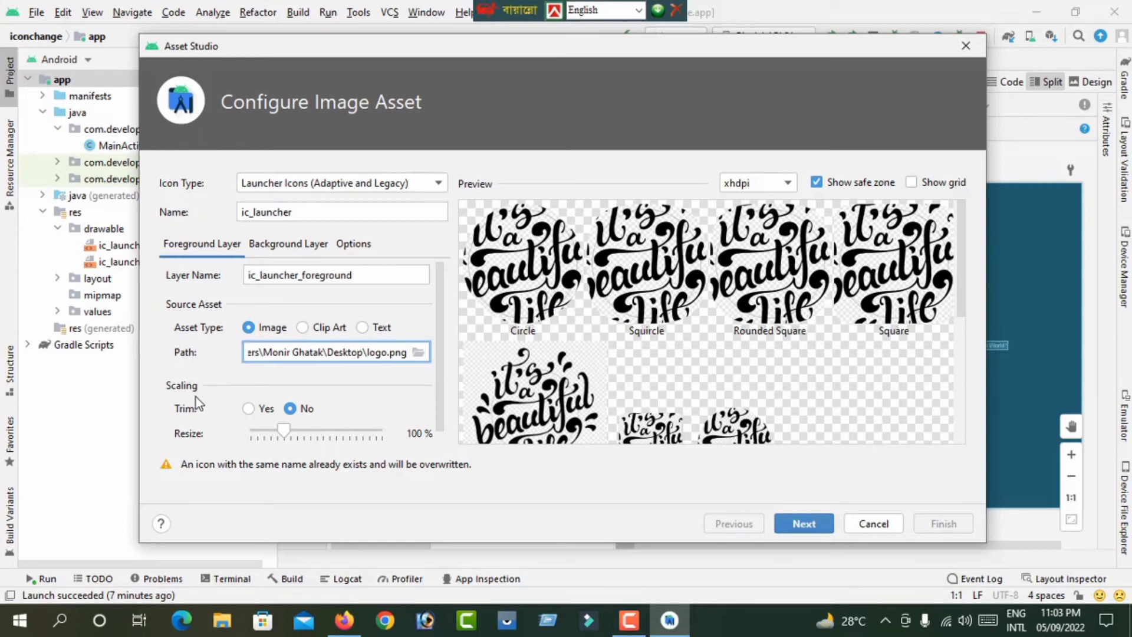
pyautogui.click(283, 430)
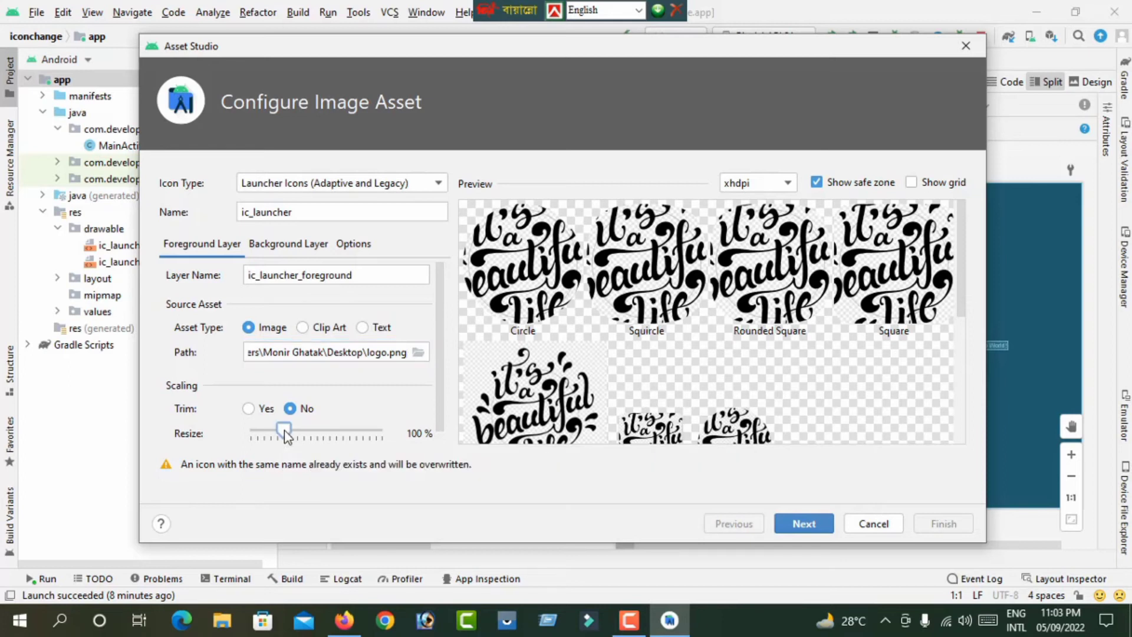
pyautogui.moveTo(285, 430)
pyautogui.mouseDown()
pyautogui.moveTo(287, 441)
pyautogui.moveTo(274, 433)
pyautogui.mouseUp()
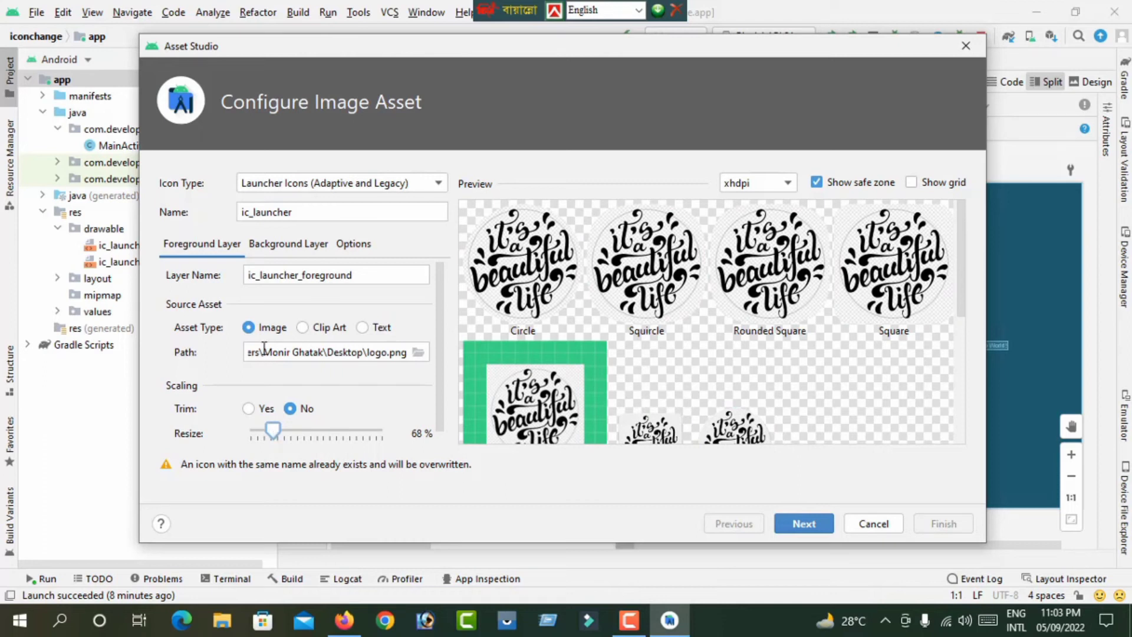
# Step: Switch the background layer's asset type to Color and review the icon previews through to the Google Play Store version
pyautogui.click(291, 249)
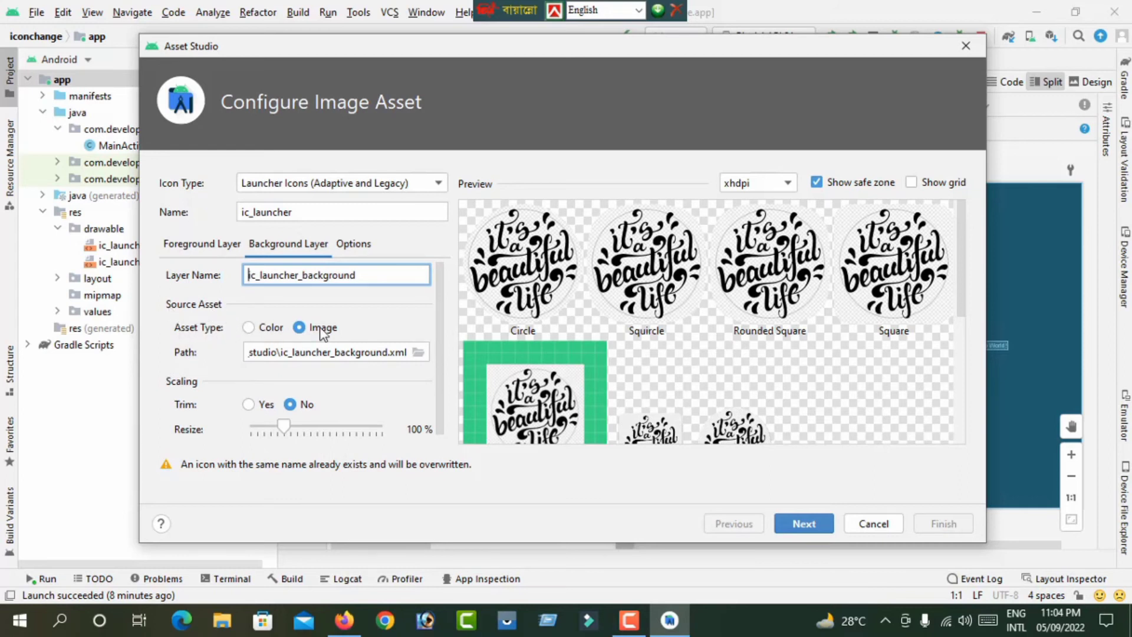
pyautogui.click(248, 328)
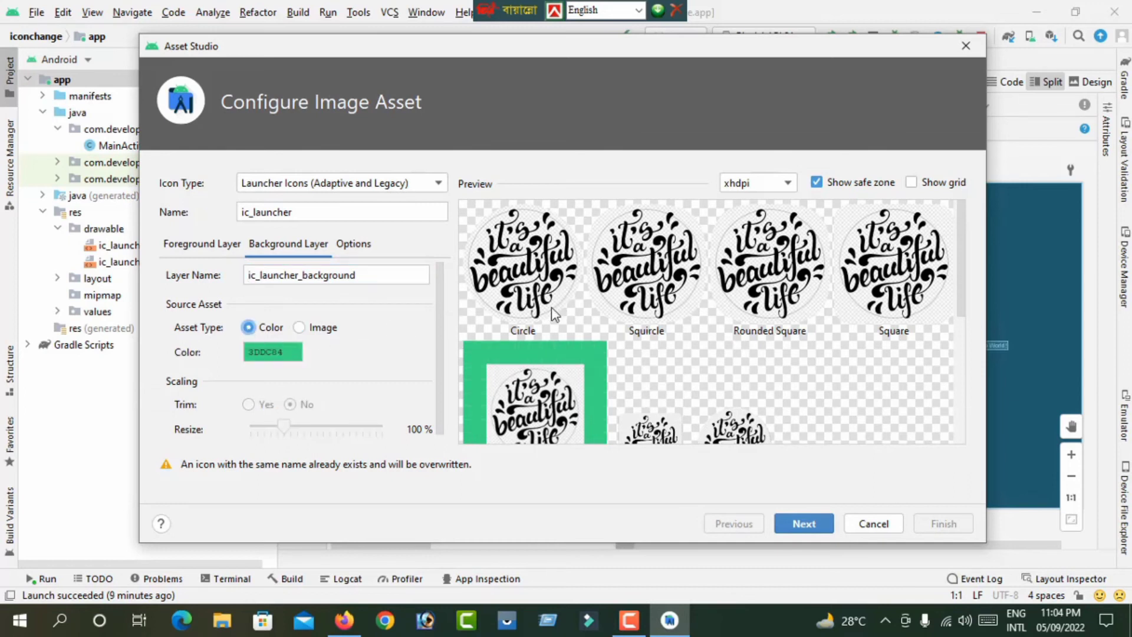
pyautogui.scroll(-3, 607, 311)
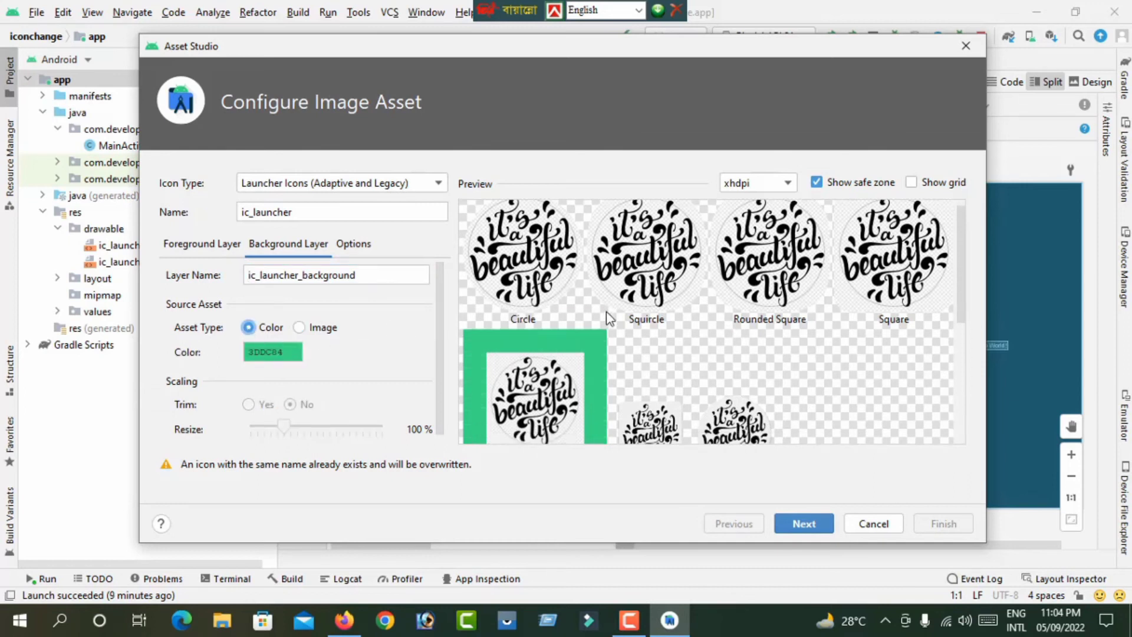
pyautogui.scroll(2, 611, 313)
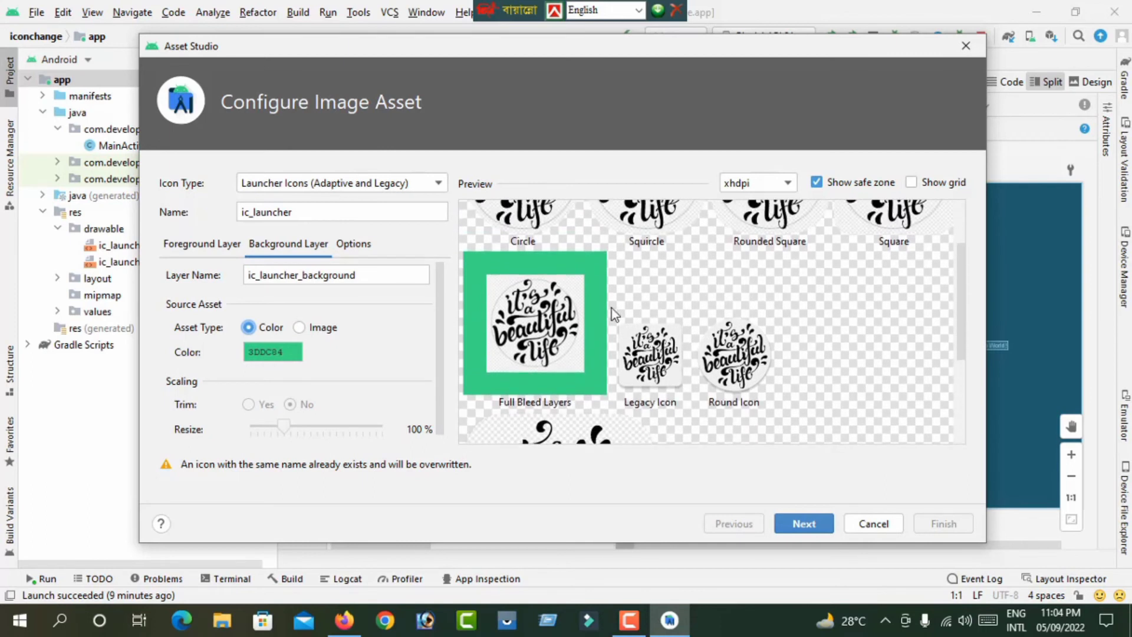
pyautogui.scroll(-1, 611, 312)
pyautogui.scroll(-1, 611, 313)
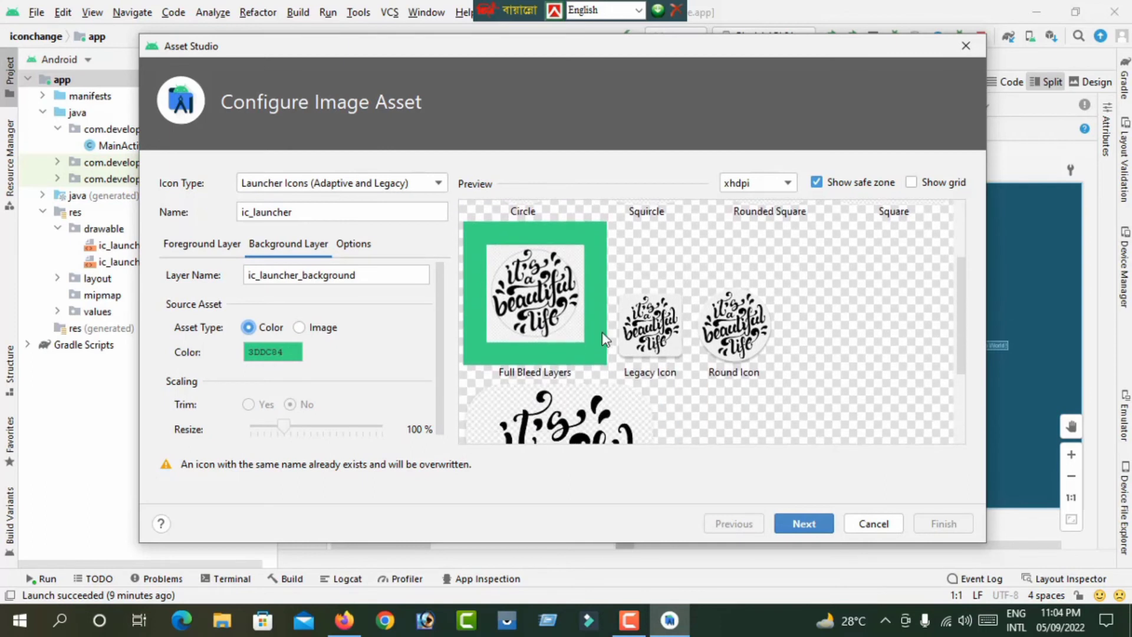
pyautogui.scroll(-1, 549, 348)
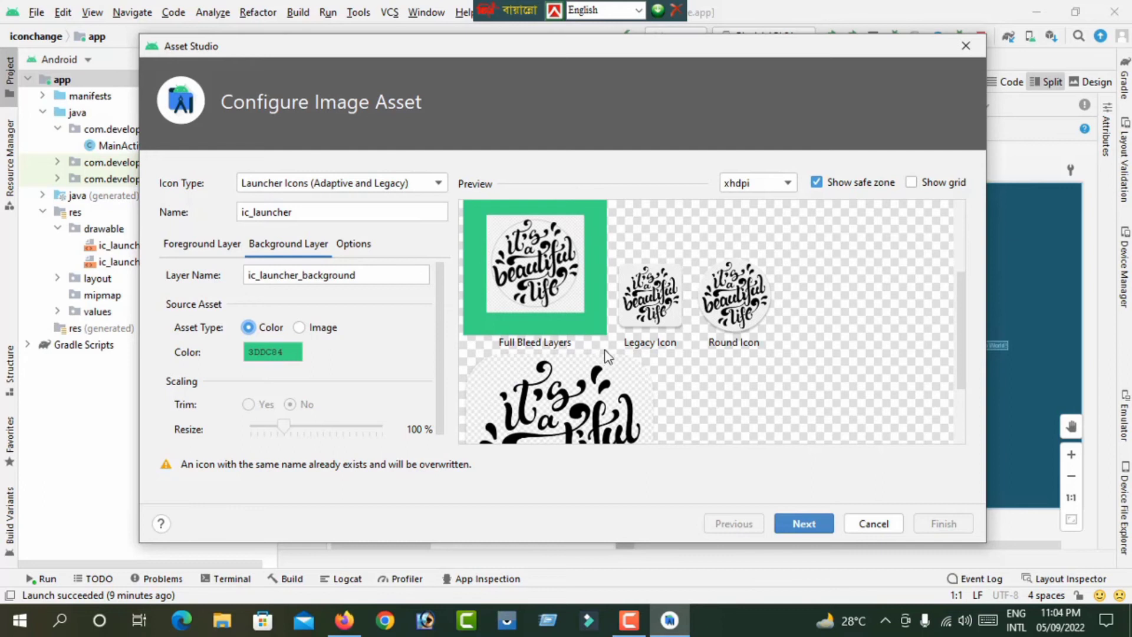
pyautogui.scroll(-3, 619, 364)
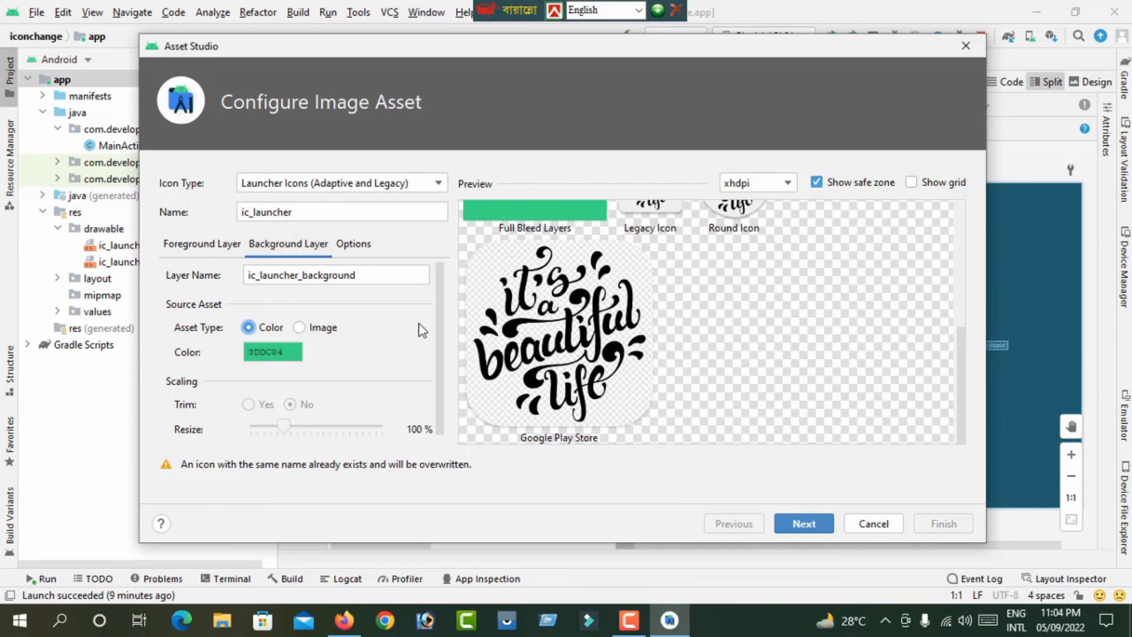
pyautogui.scroll(3, 557, 285)
pyautogui.scroll(3, 556, 284)
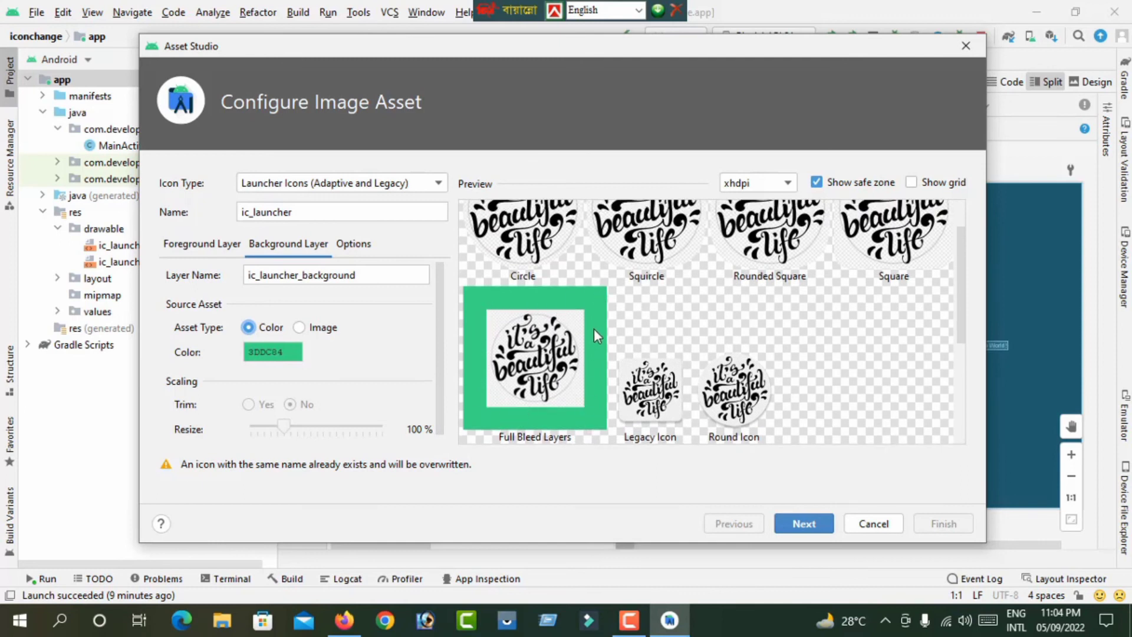
# Step: Set the background layer's color to blue, hex 3D85DC
pyautogui.click(278, 354)
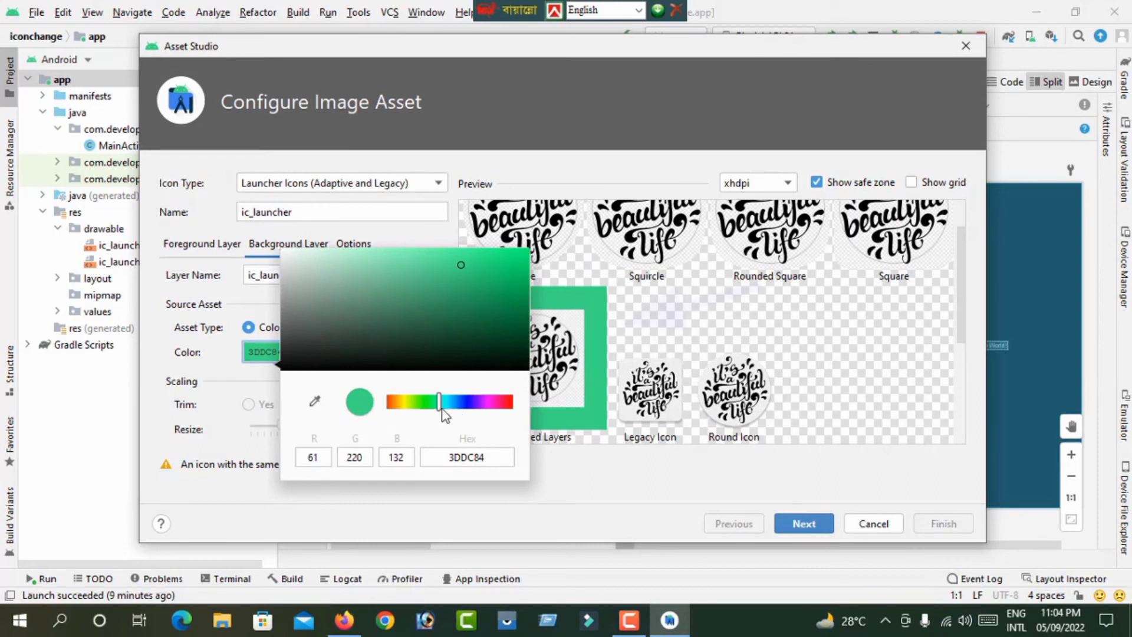
pyautogui.moveTo(439, 406); pyautogui.dragTo(402, 407)
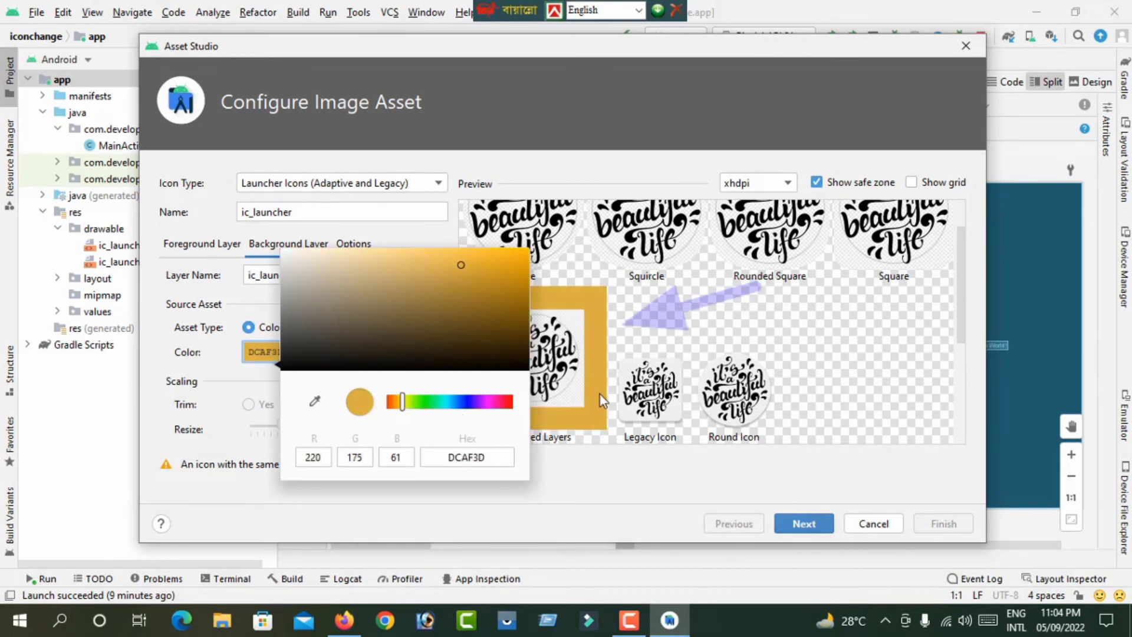
pyautogui.moveTo(470, 405)
pyautogui.mouseDown()
pyautogui.moveTo(429, 406)
pyautogui.moveTo(463, 405)
pyautogui.mouseUp()
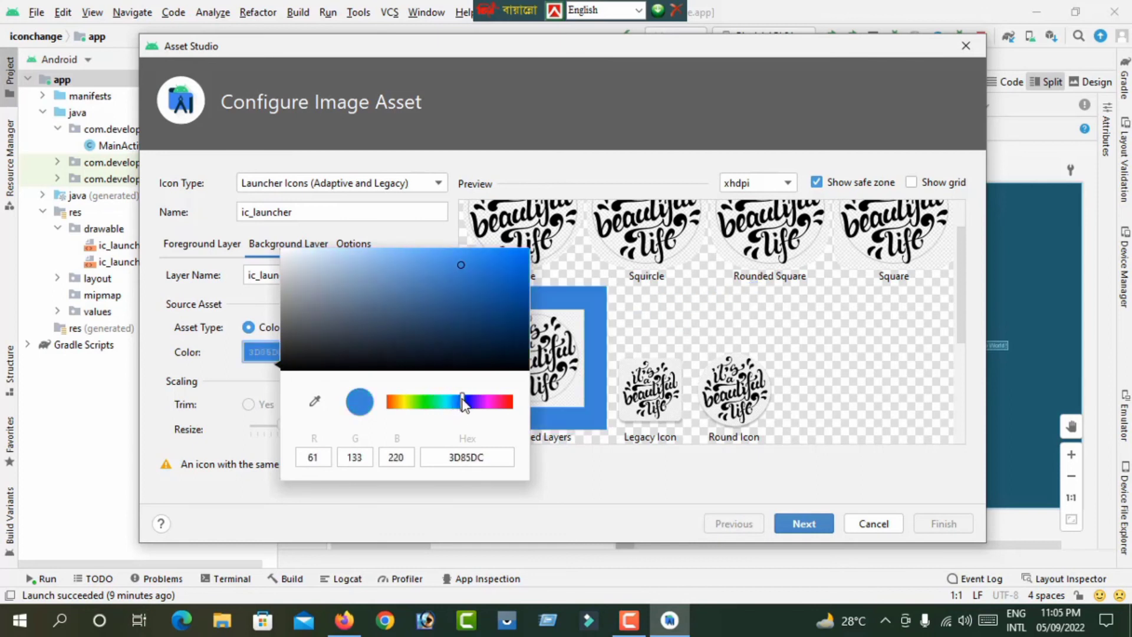
pyautogui.click(854, 359)
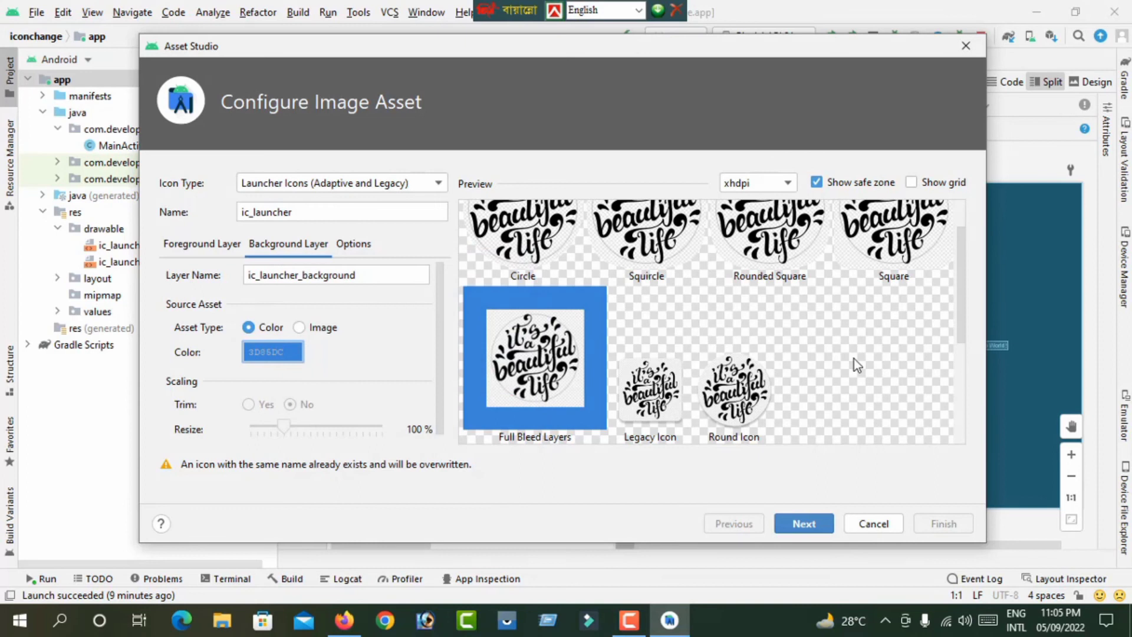
# Step: Review the output files for the main res directory and generate the launcher icon, overwriting the existing files
pyautogui.click(806, 524)
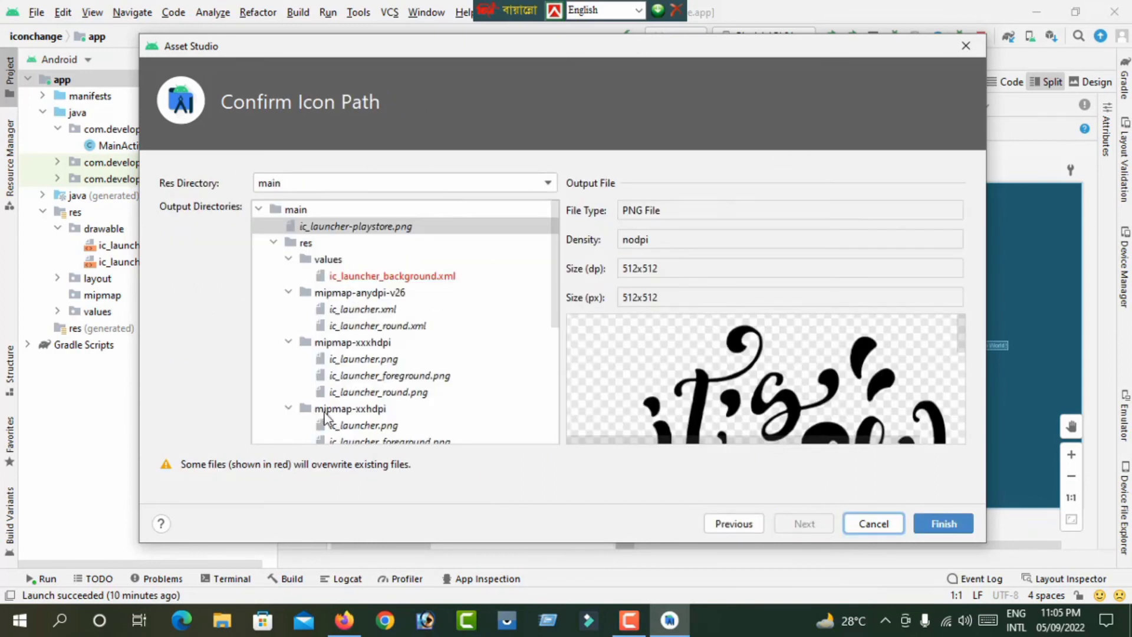
pyautogui.scroll(-1, 713, 354)
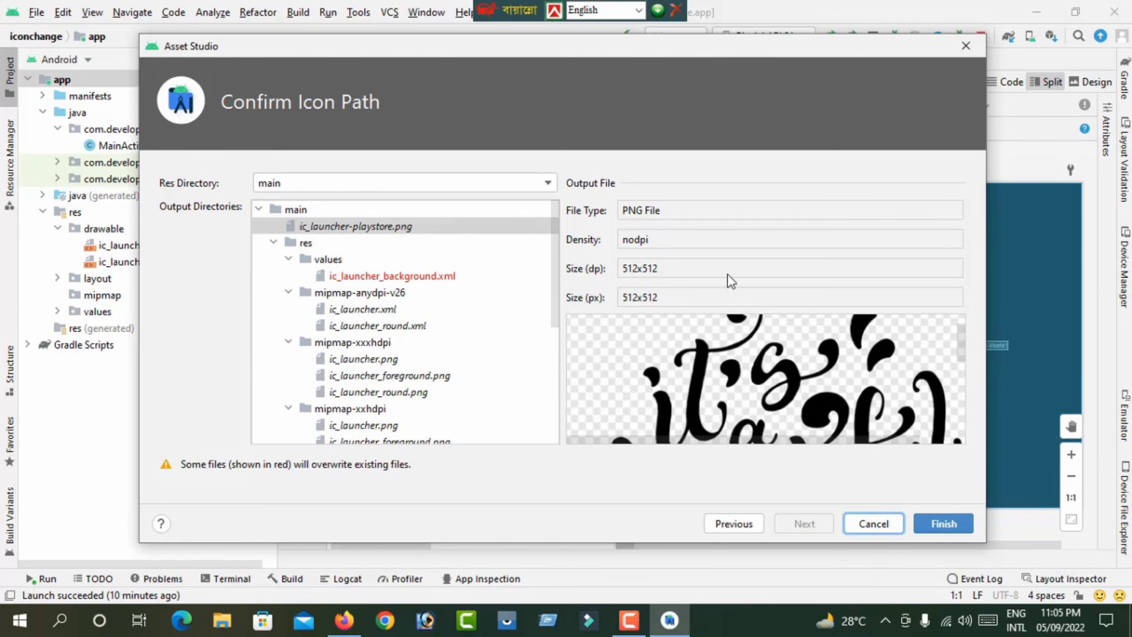
pyautogui.click(947, 519)
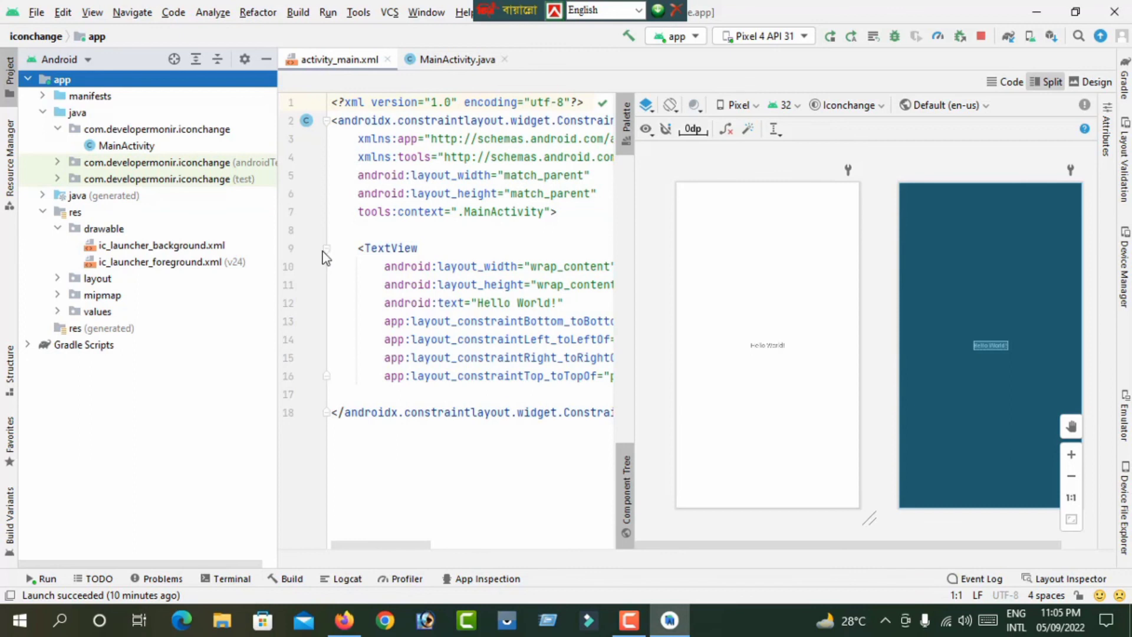
# Step: Run the app on the emulator, exit to the home screen and open the app drawer to check its icon
pyautogui.click(831, 38)
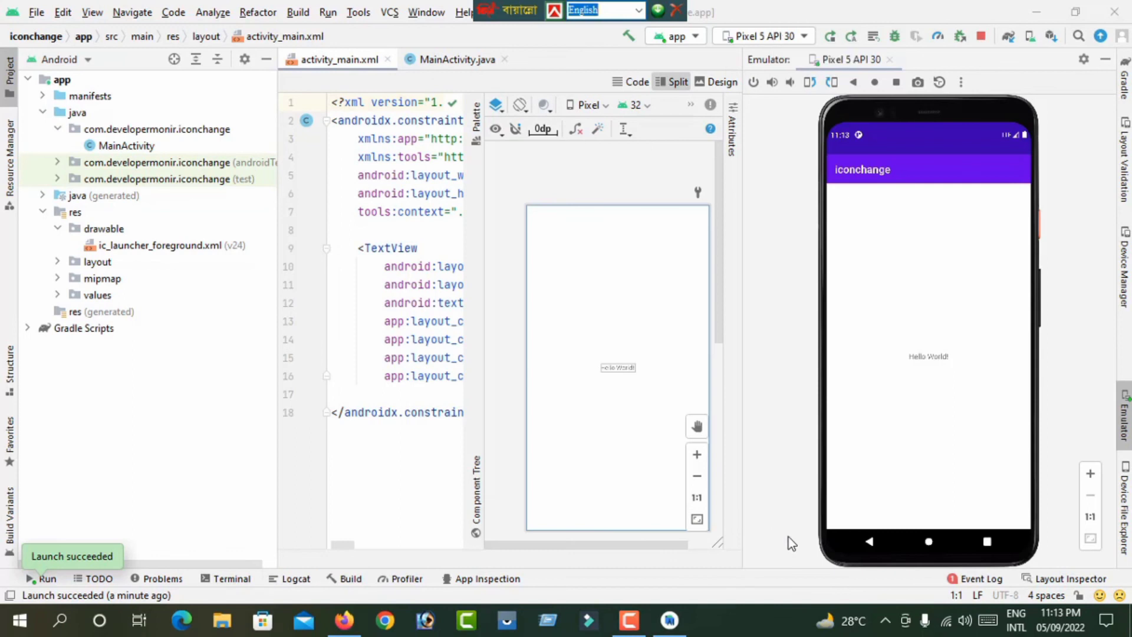
pyautogui.click(871, 542)
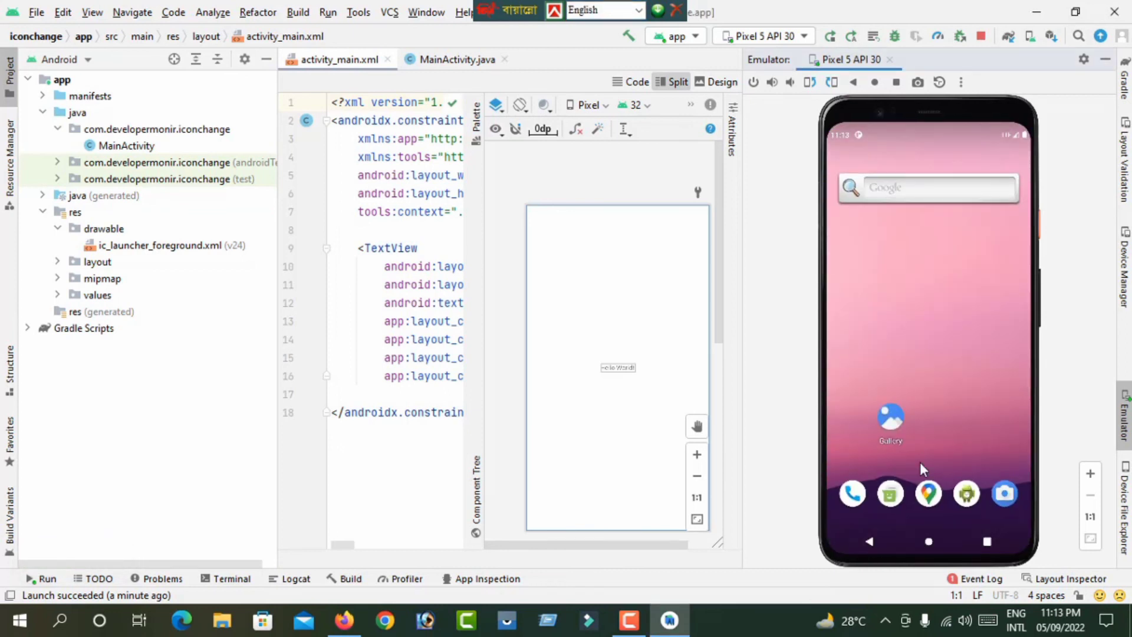
pyautogui.moveTo(920, 462); pyautogui.dragTo(908, 283)
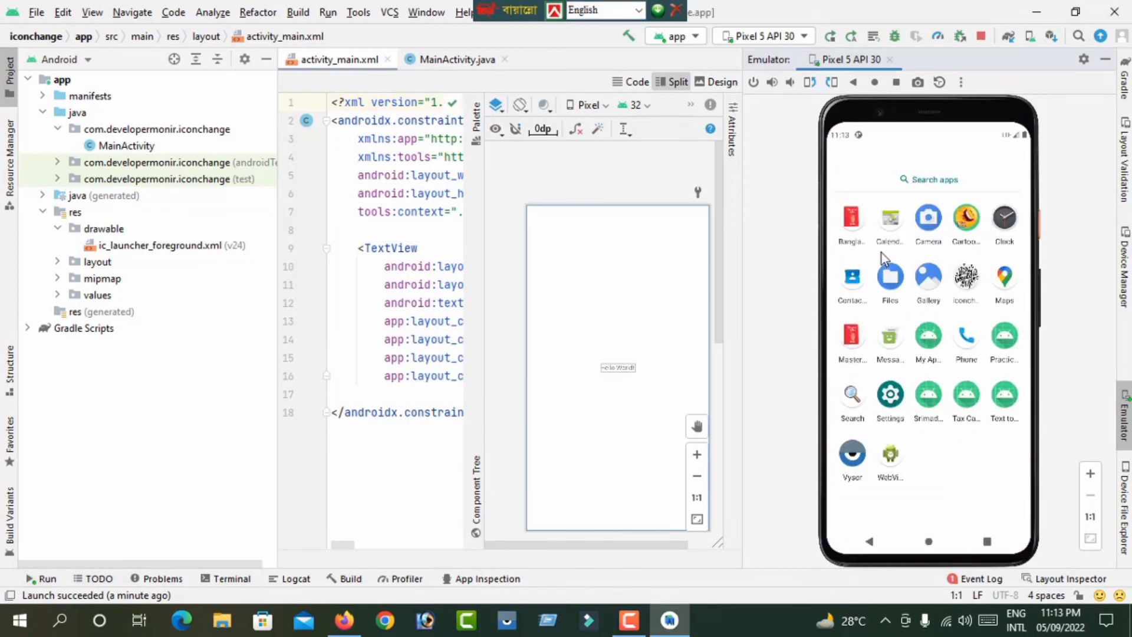